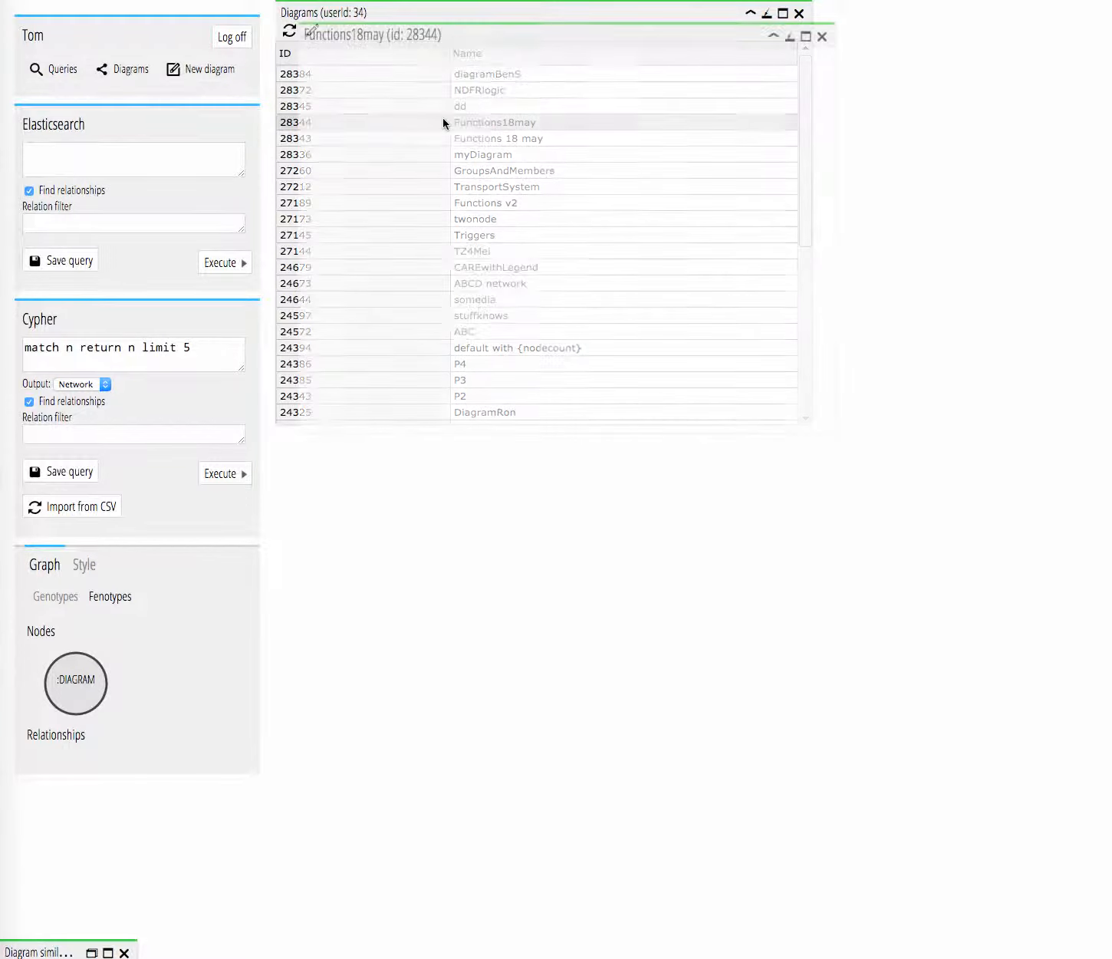
View the Functions18may and CAREwithLegend diagrams in full, closing each one after viewing
left_click(382, 55)
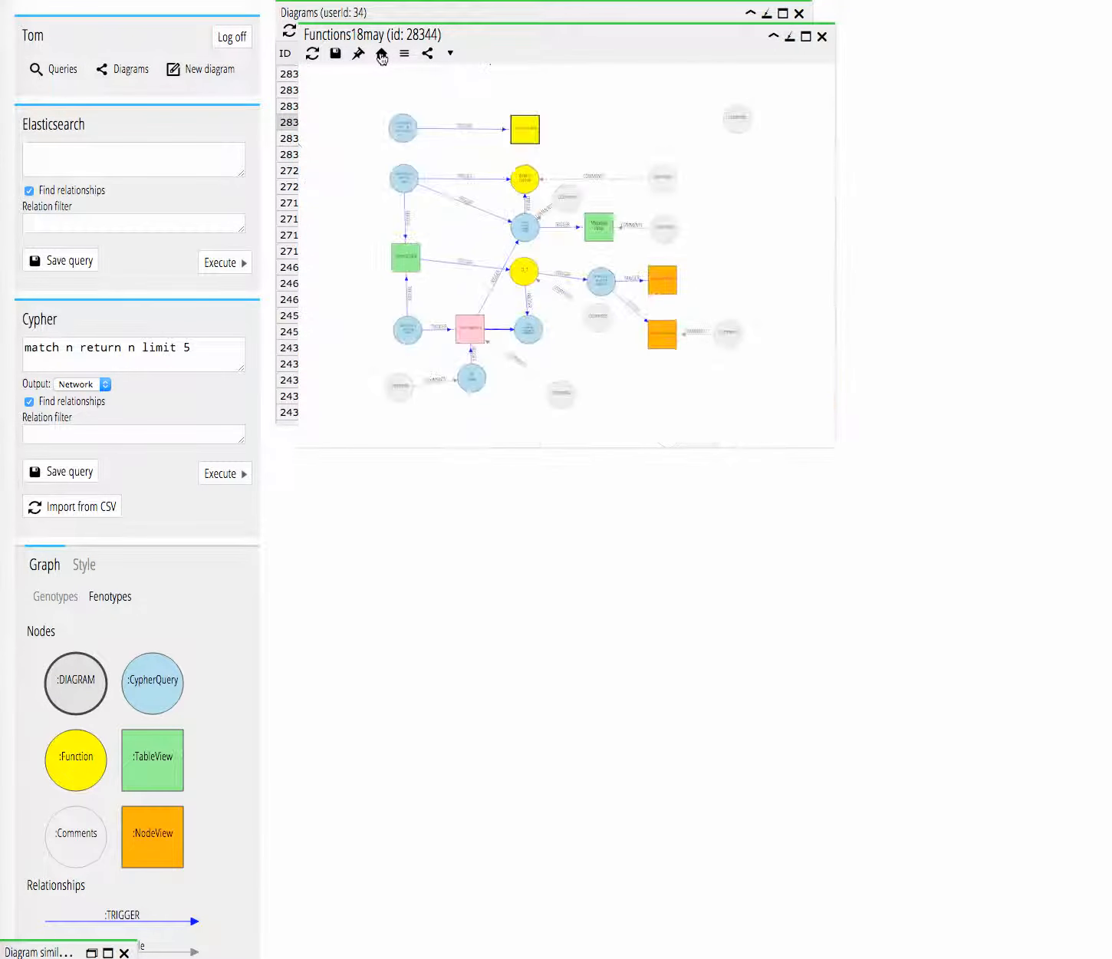
left_click(822, 36)
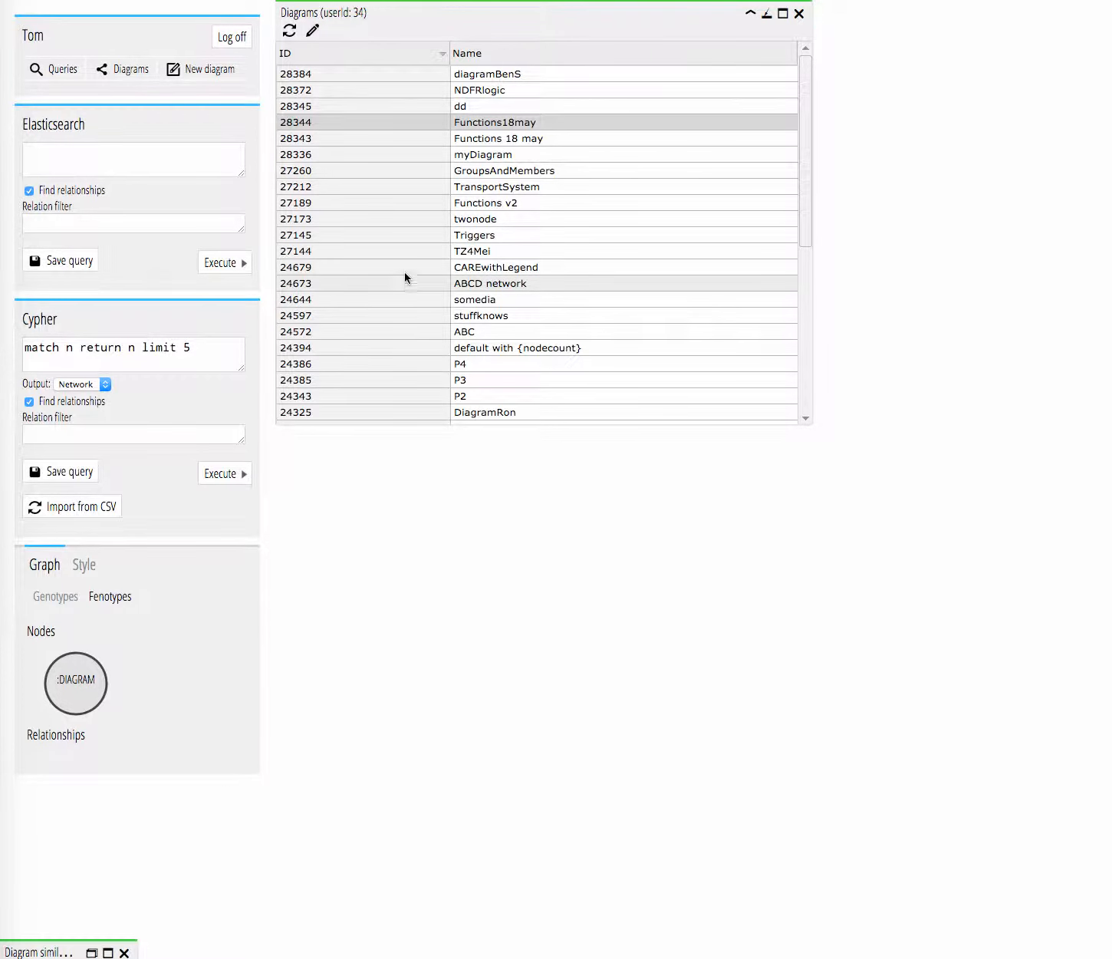
double_click(404, 269)
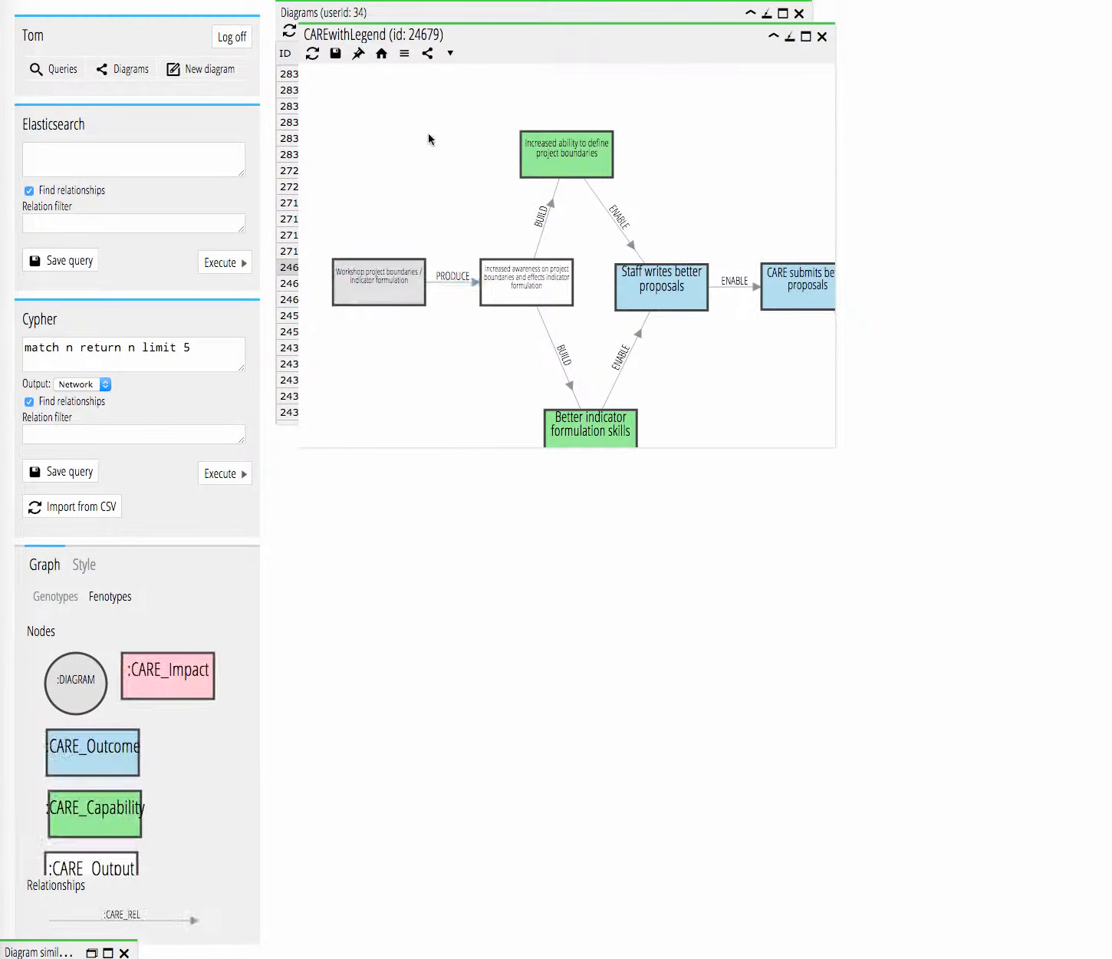
left_click(381, 55)
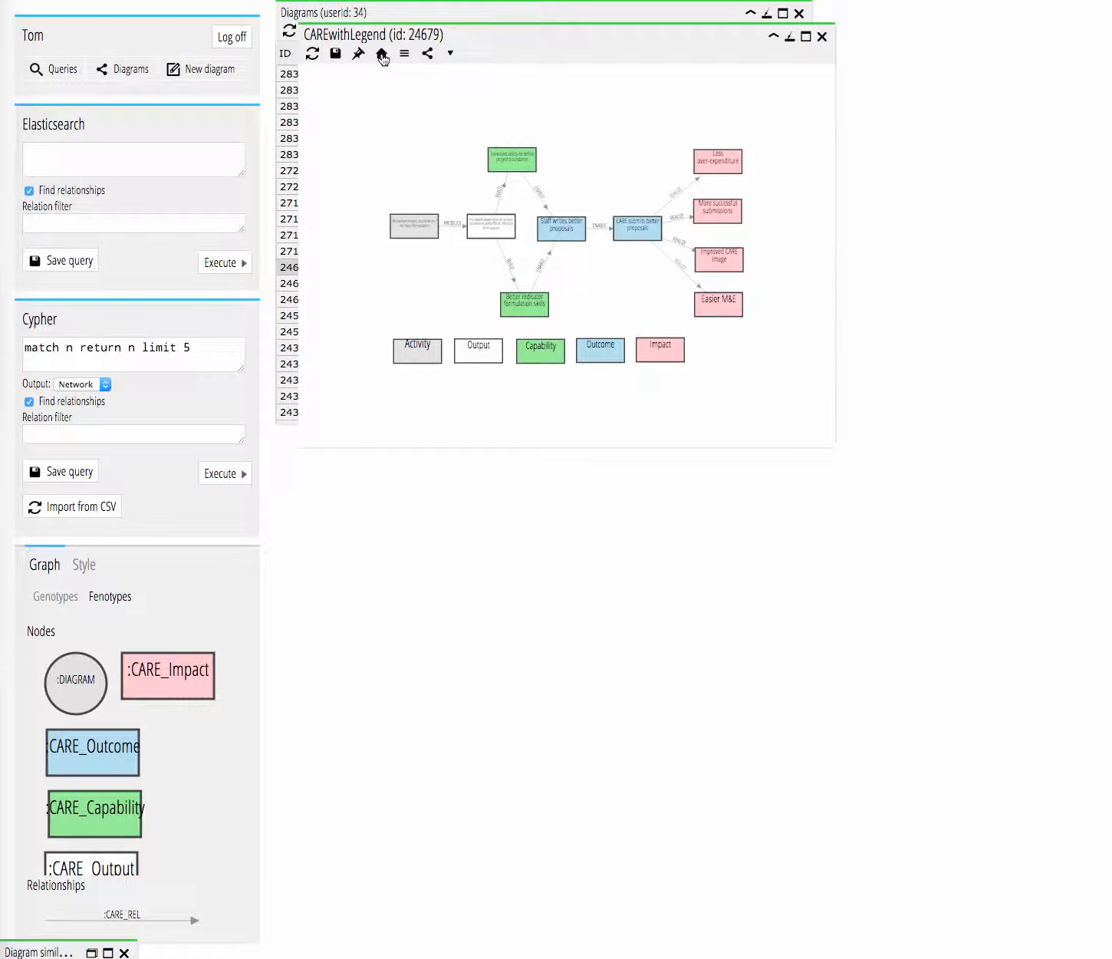
left_click(822, 37)
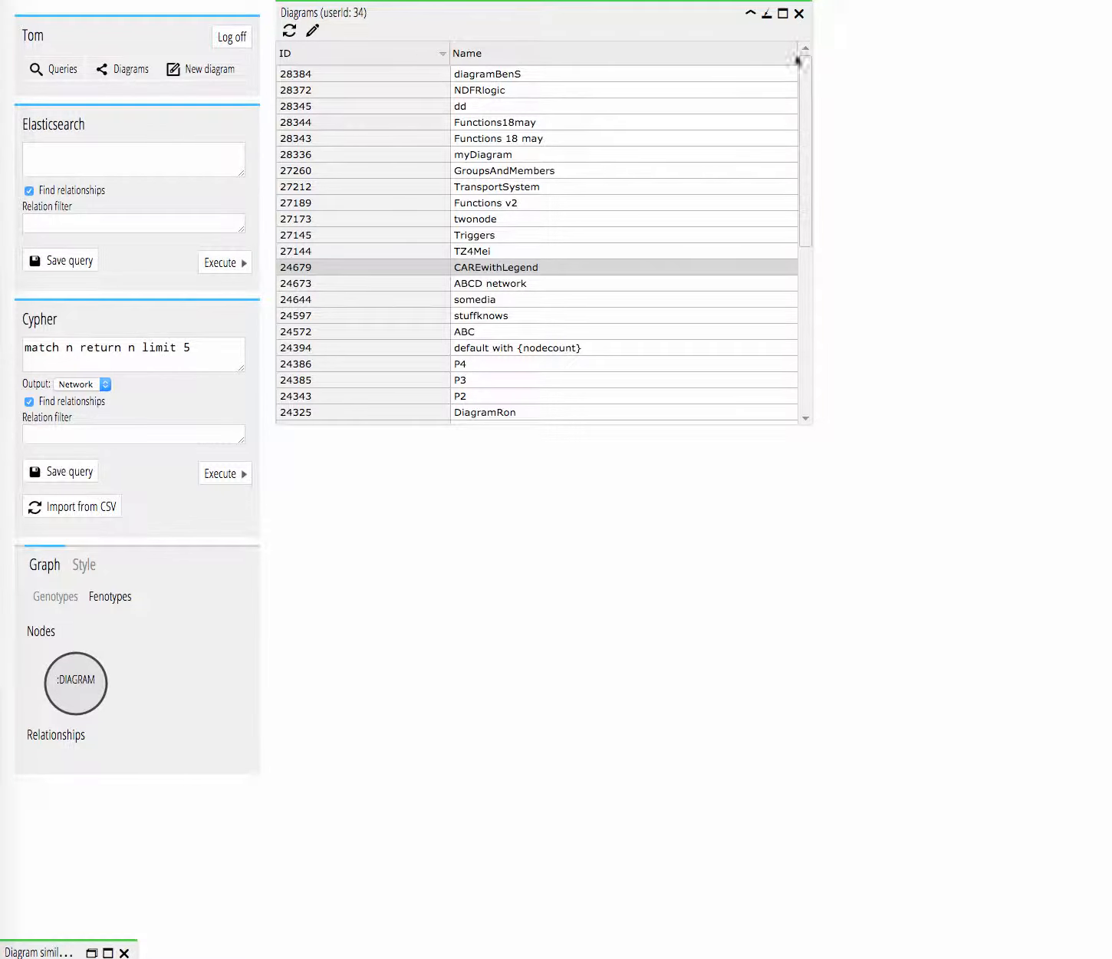
Run the saved Diagram similarity query and widen its result window to review the similarity scores and types
left_click(56, 70)
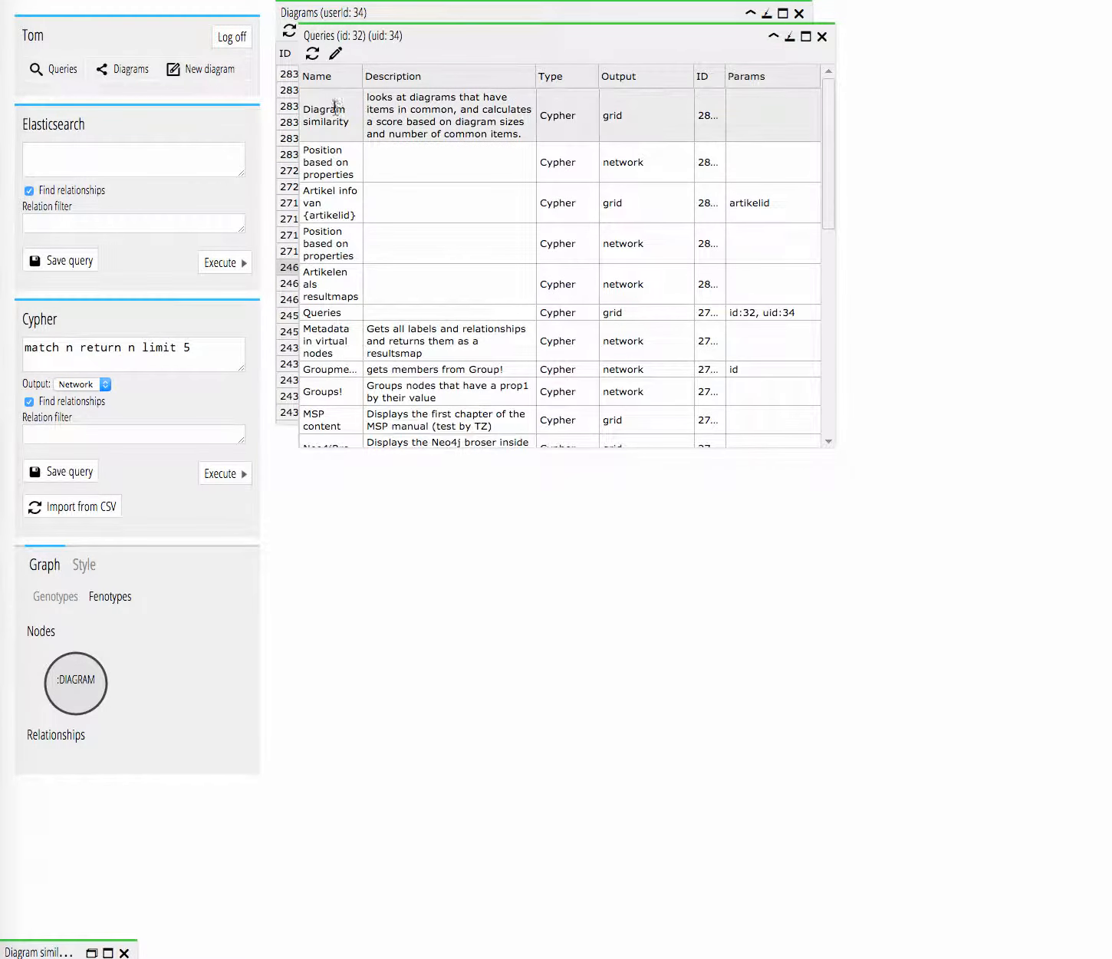
double_click(452, 112)
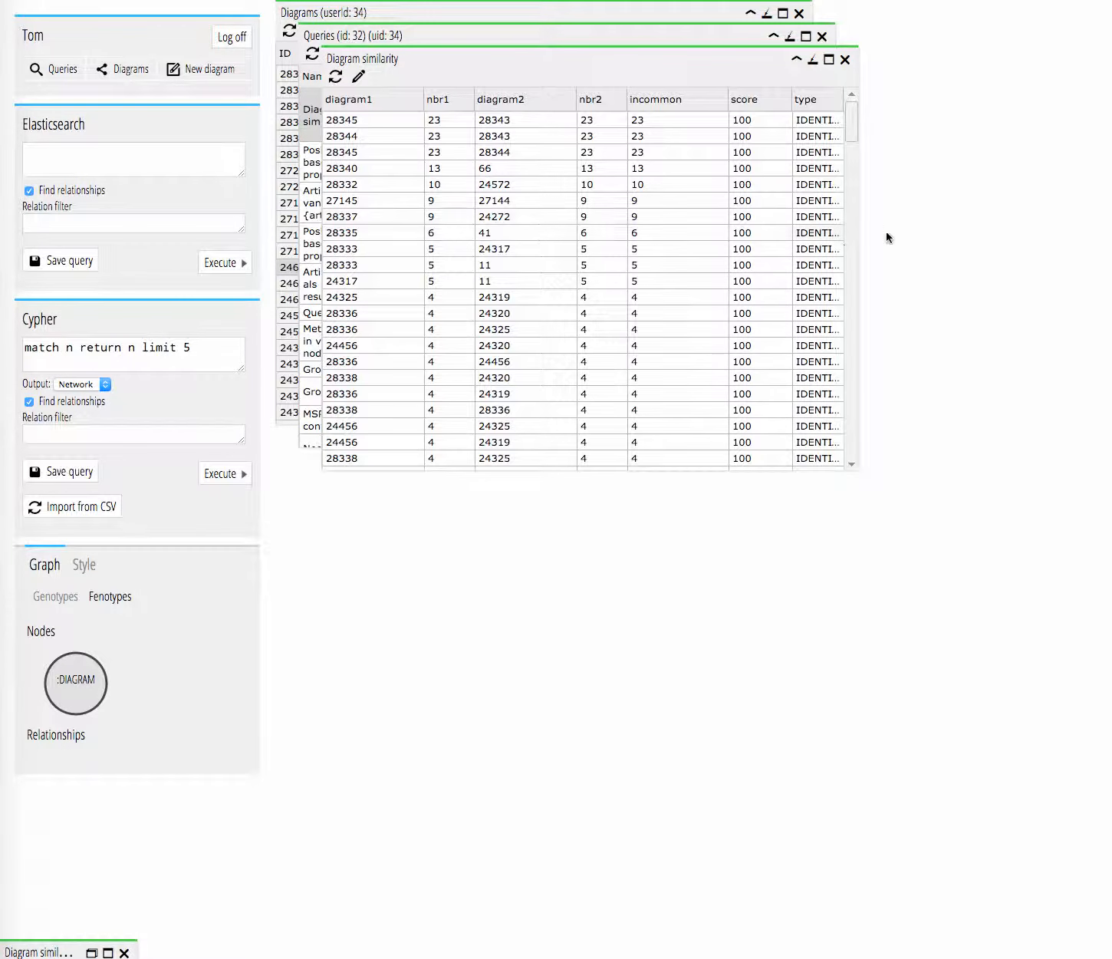
left_click_drag(860, 238, 1044, 236)
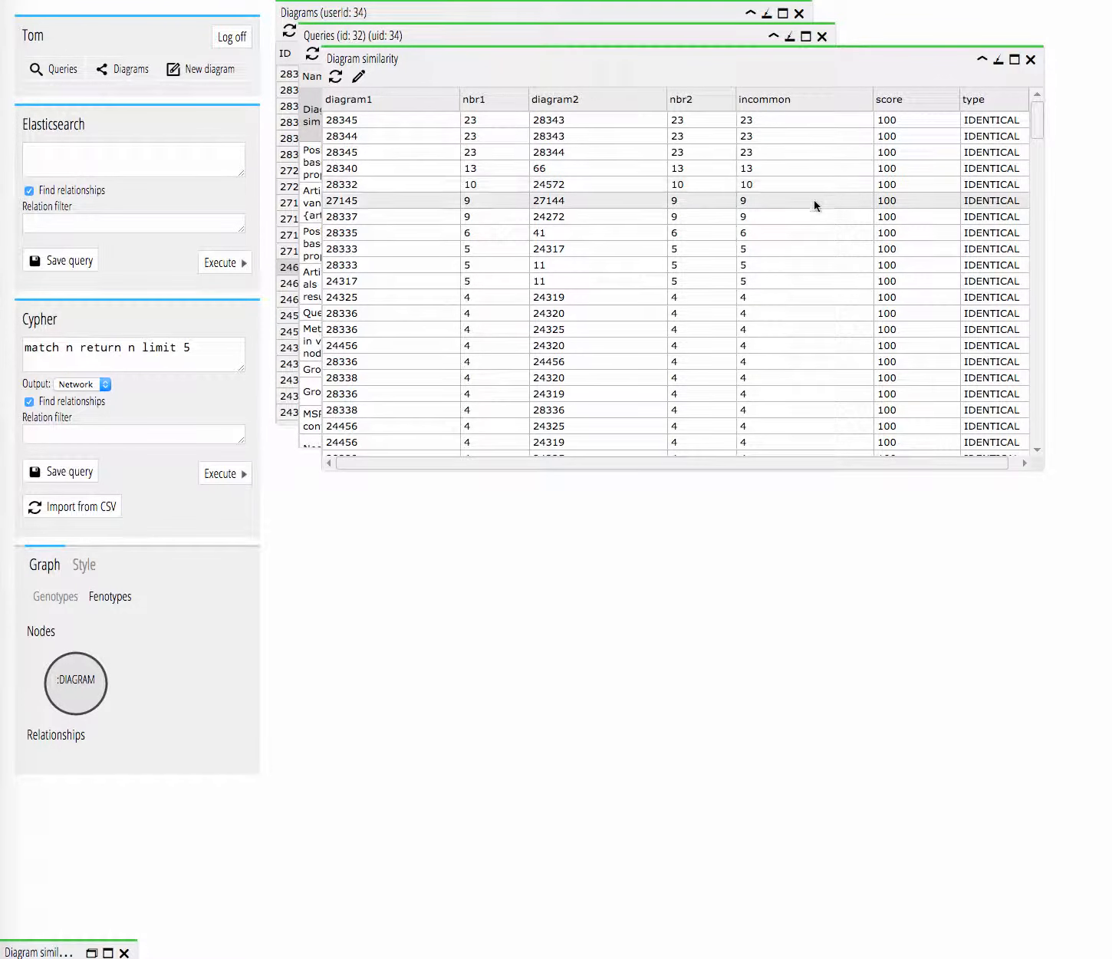
scroll(813, 200, "down", 2)
scroll(815, 203, "down", 4)
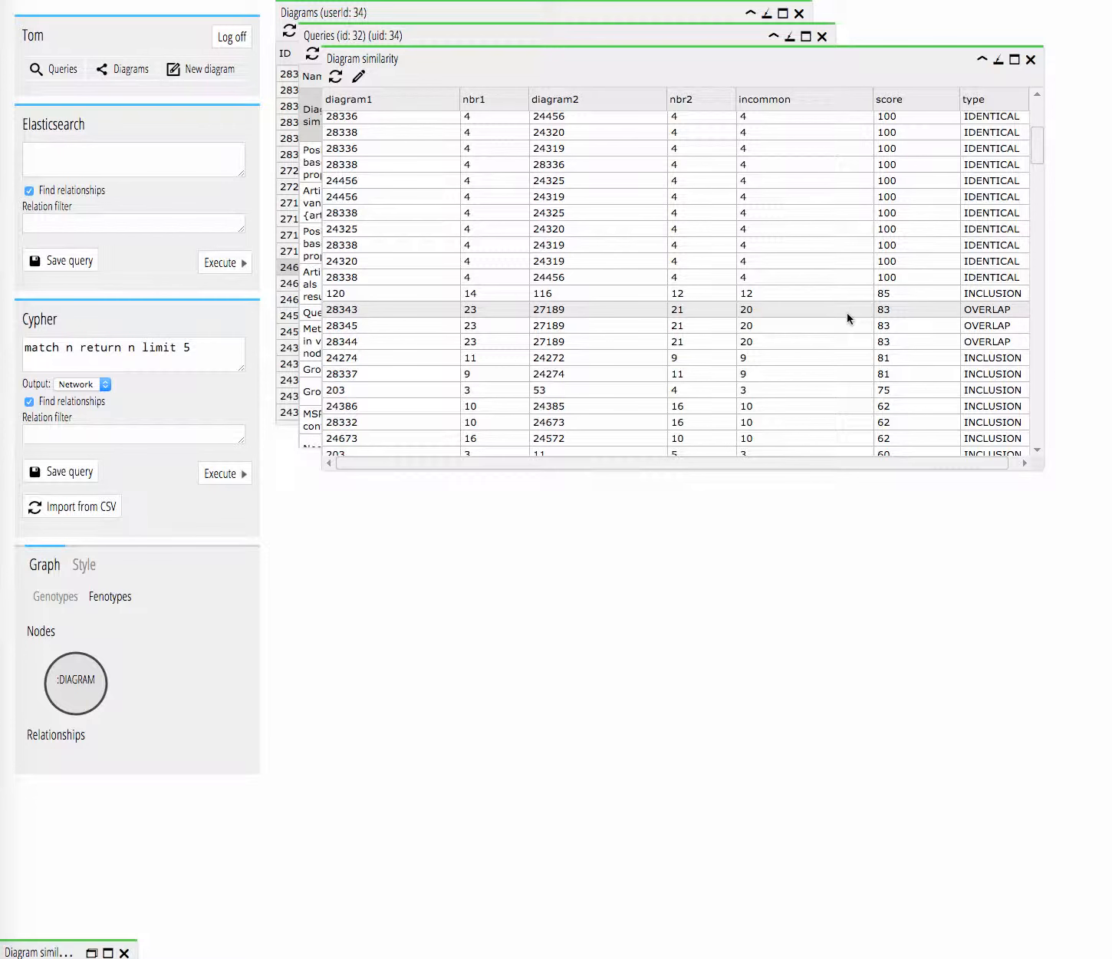
Restore the minimized Diagram similarity NETWORK window and inspect its diagram nodes up close and as a whole
left_click(91, 953)
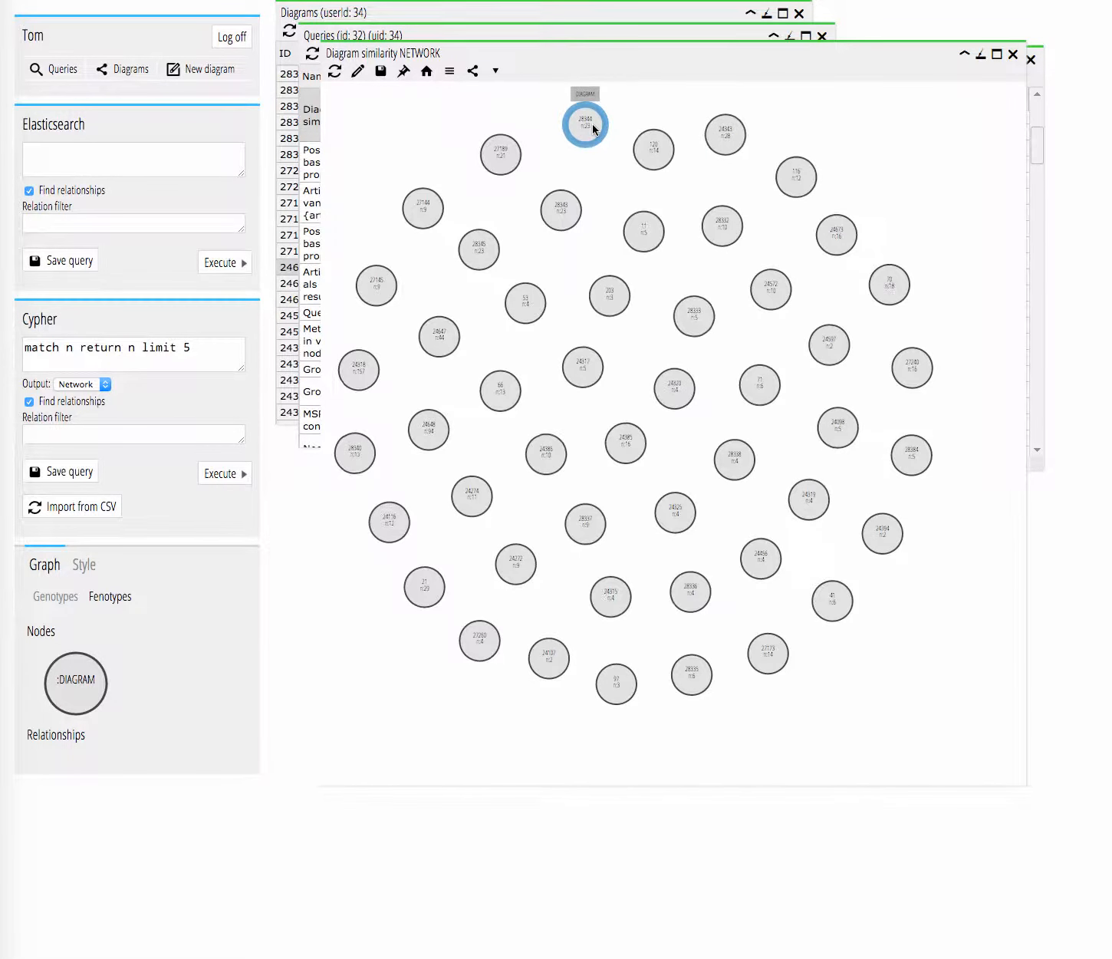
scroll(627, 306, "up", 10)
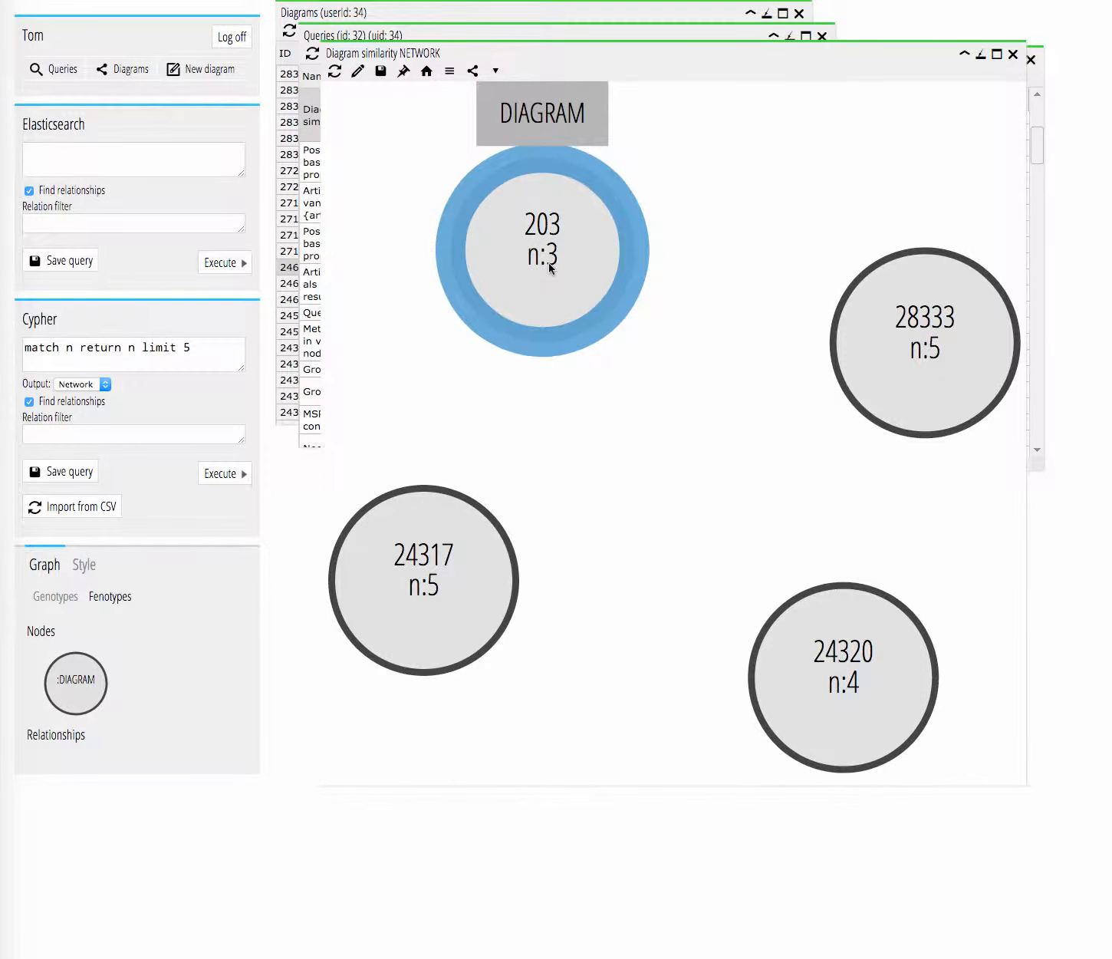
scroll(549, 262, "down", 10)
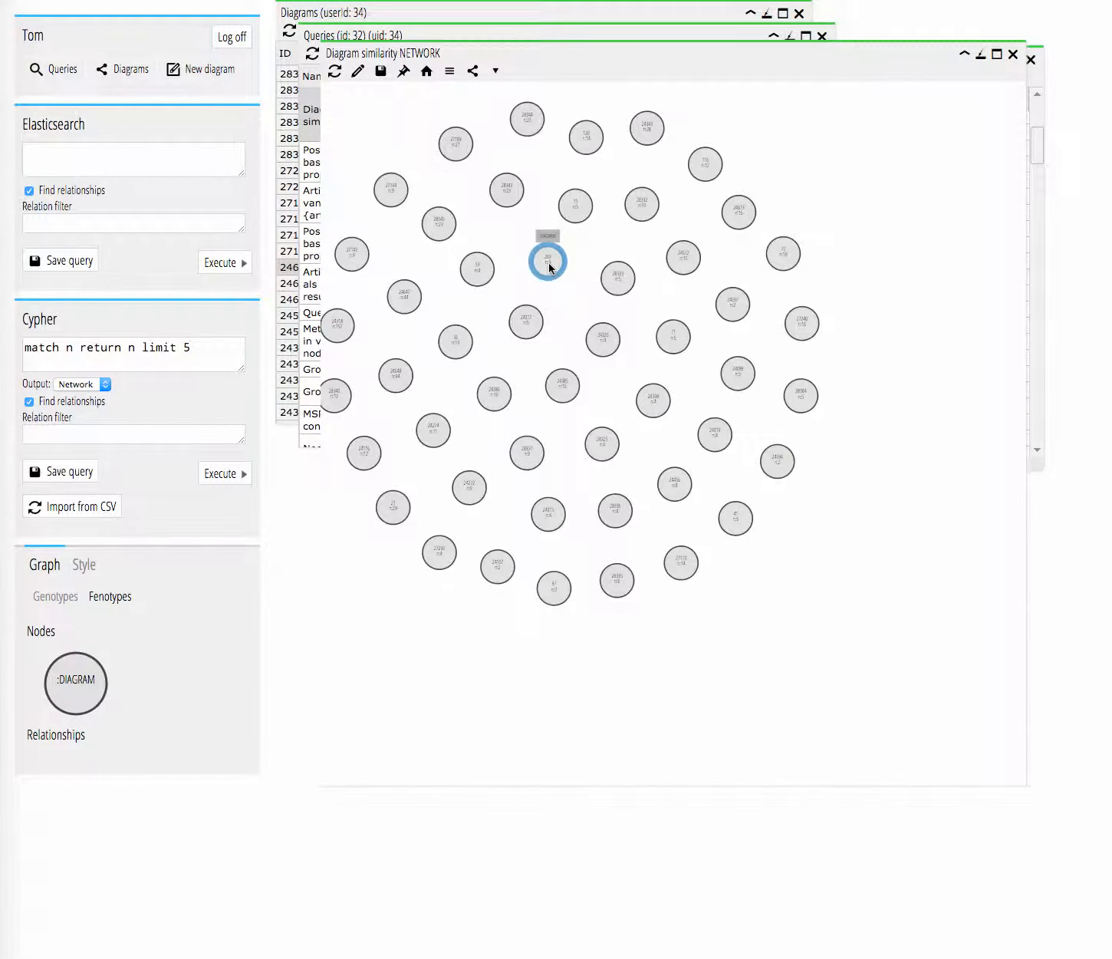
left_click_drag(514, 236, 567, 259)
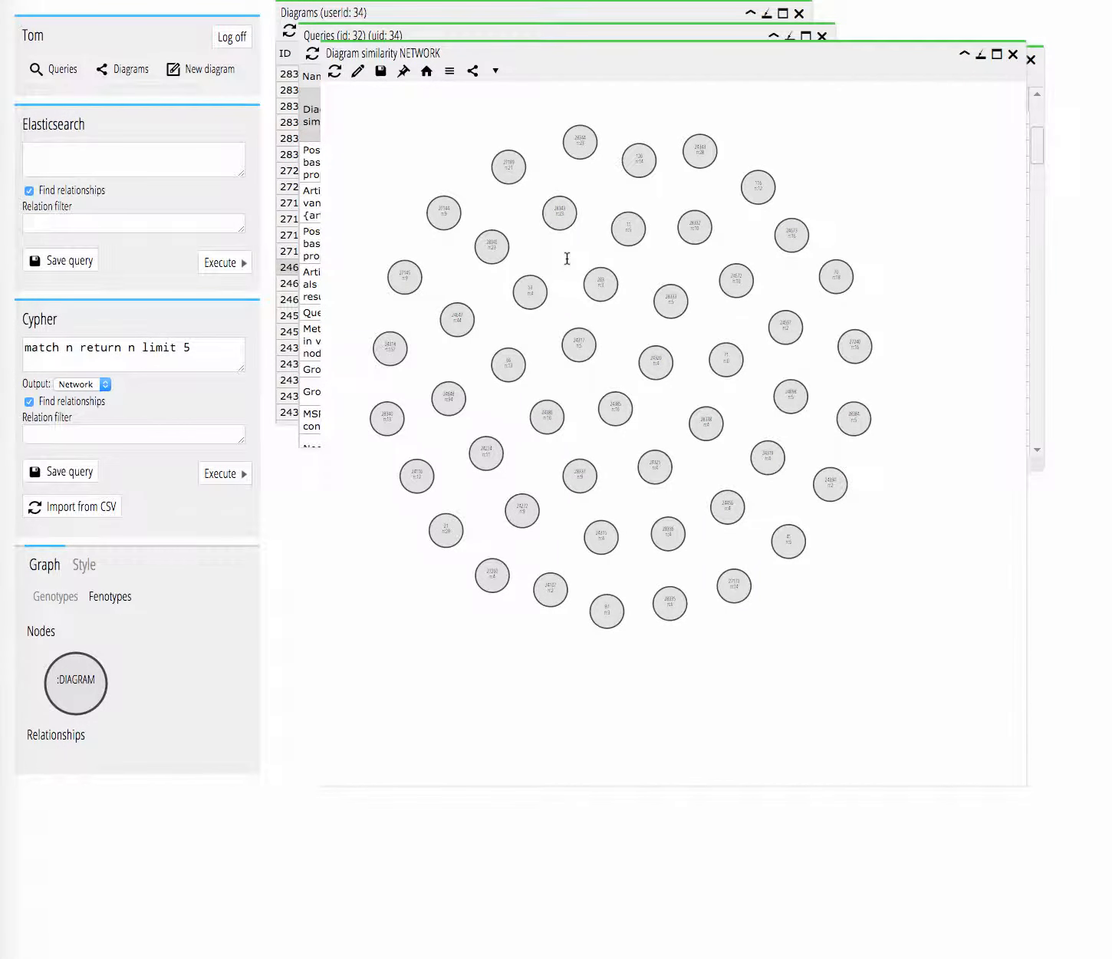
Open the Diagram similarity NETWORK query for editing and examine its match clauses and the returned from, r and to maps
left_click(358, 74)
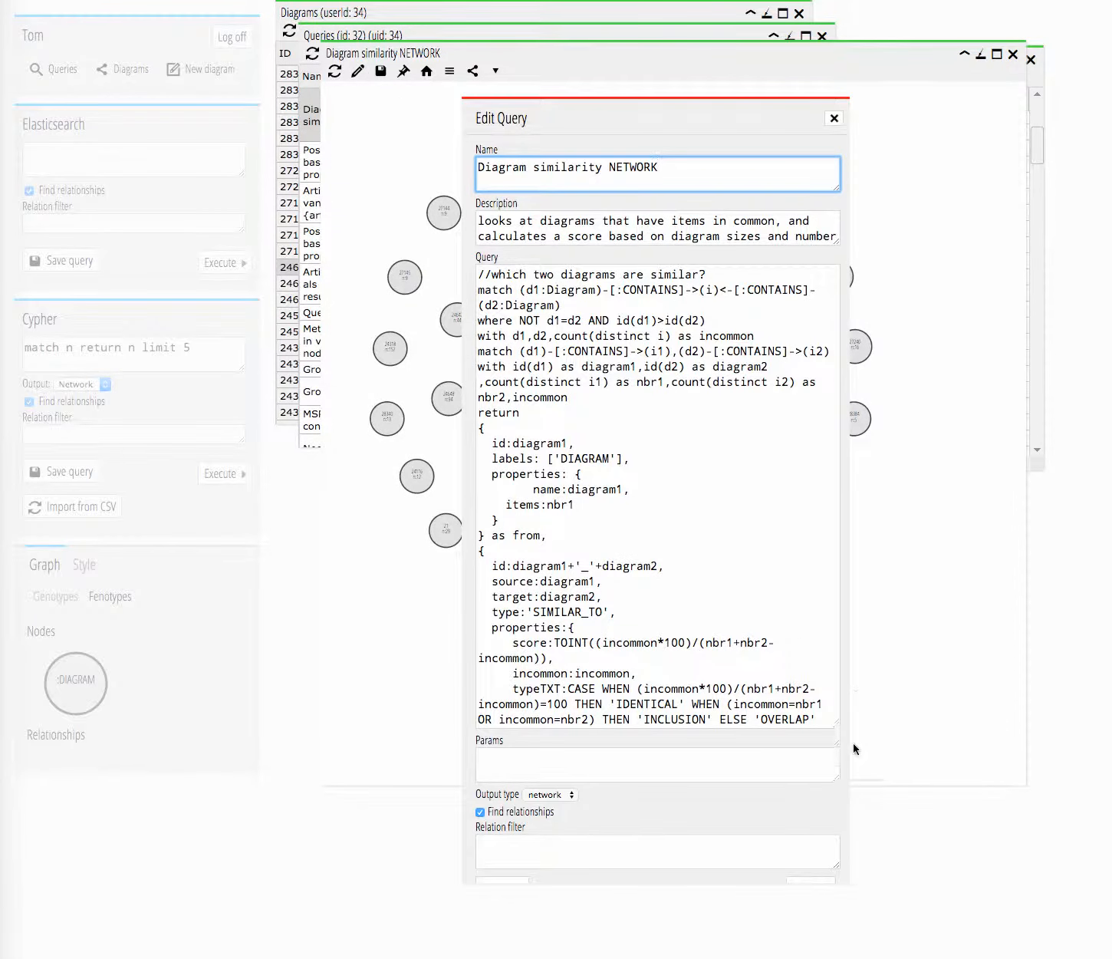
left_click_drag(850, 713, 1086, 715)
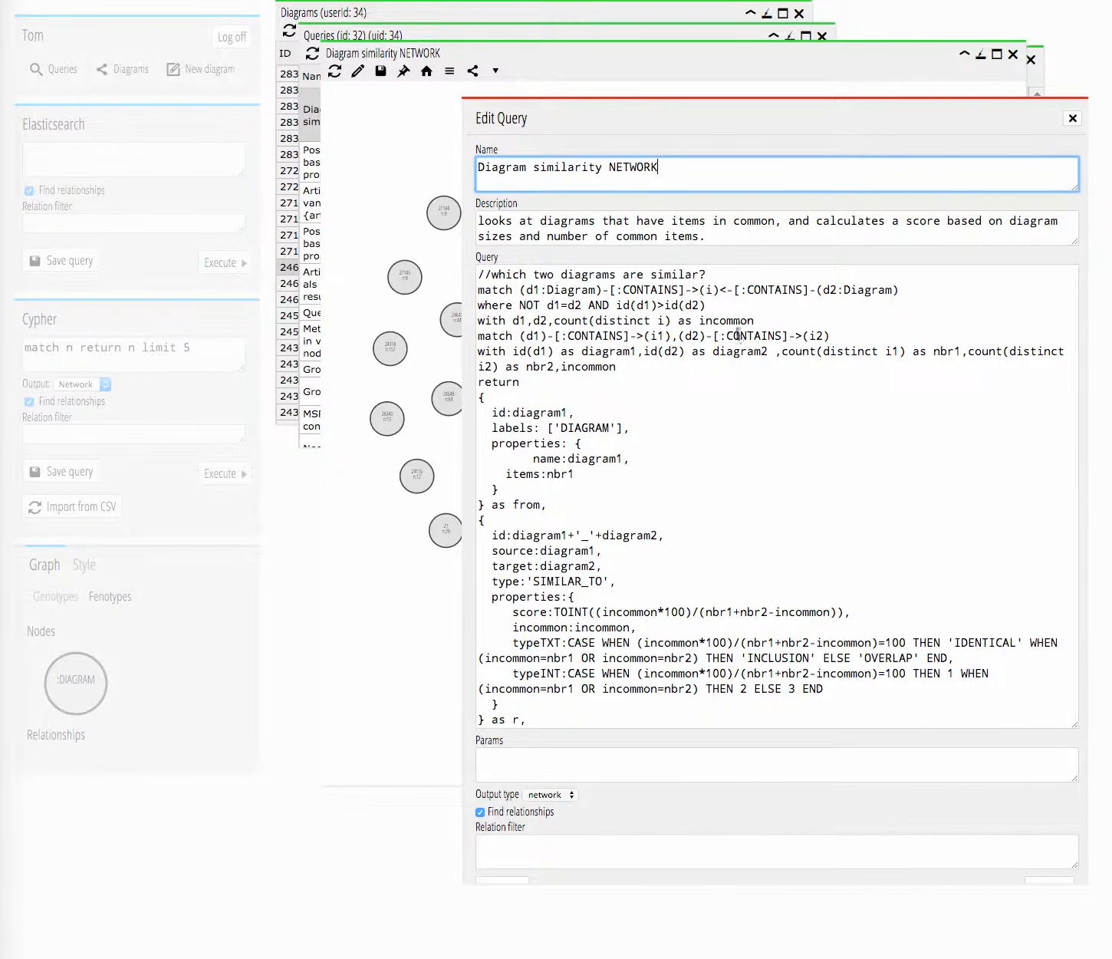
left_click_drag(627, 367, 476, 288)
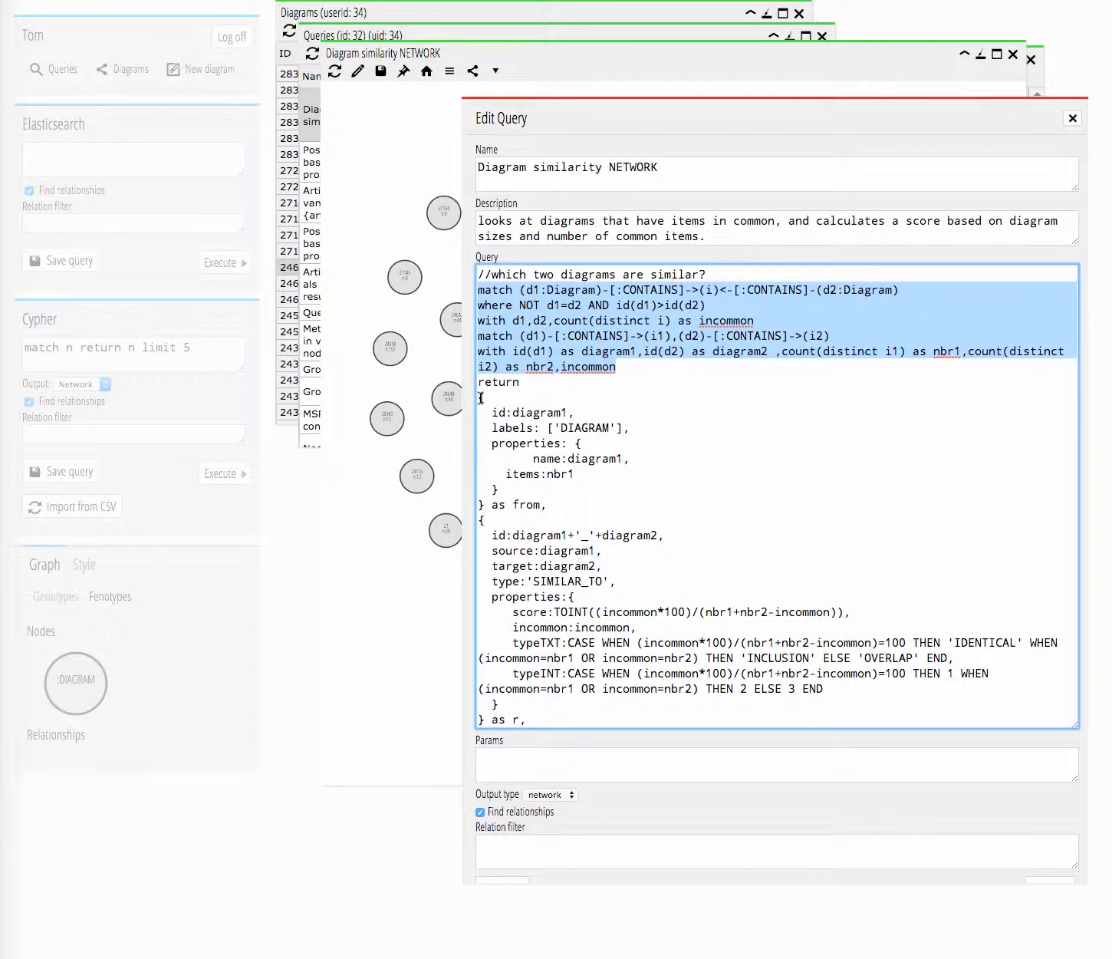
left_click_drag(481, 397, 525, 719)
scroll(581, 645, "down", 2)
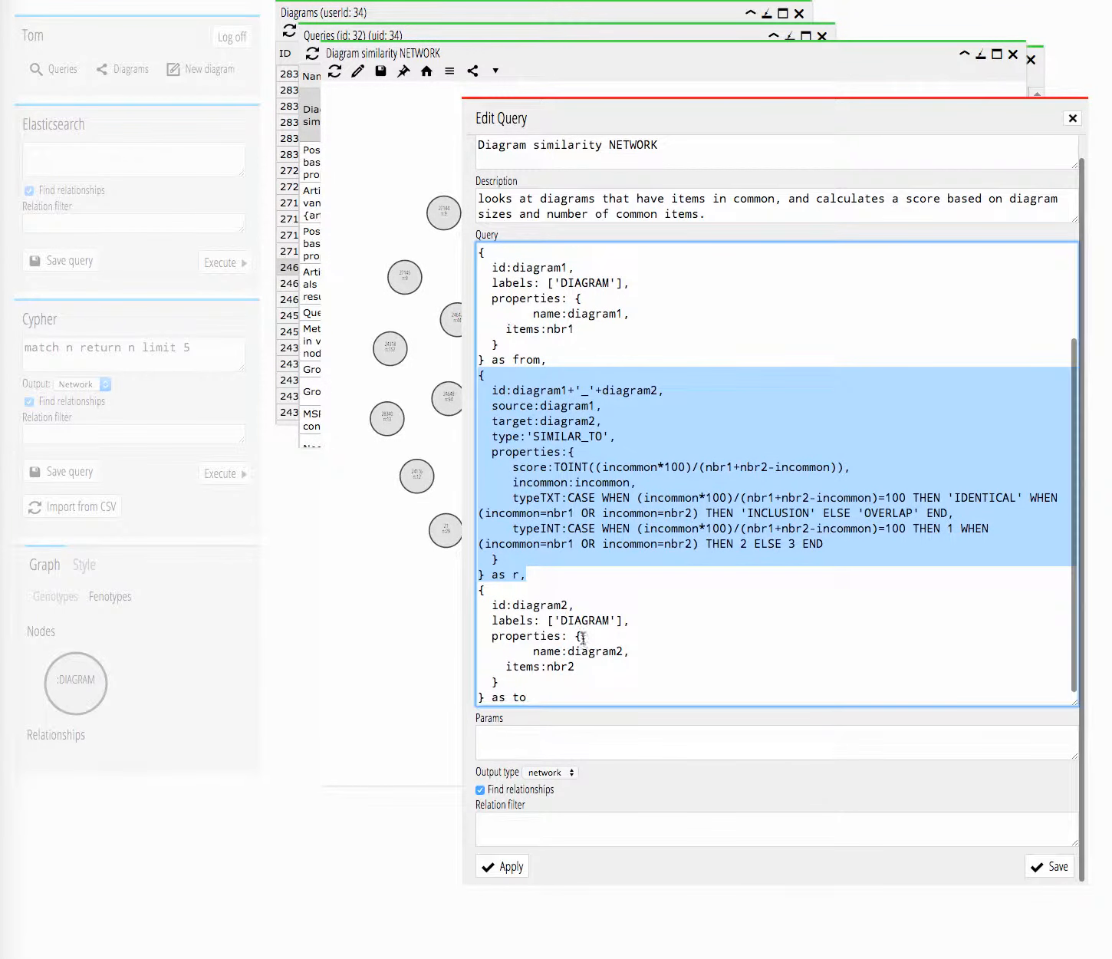
left_click(511, 681)
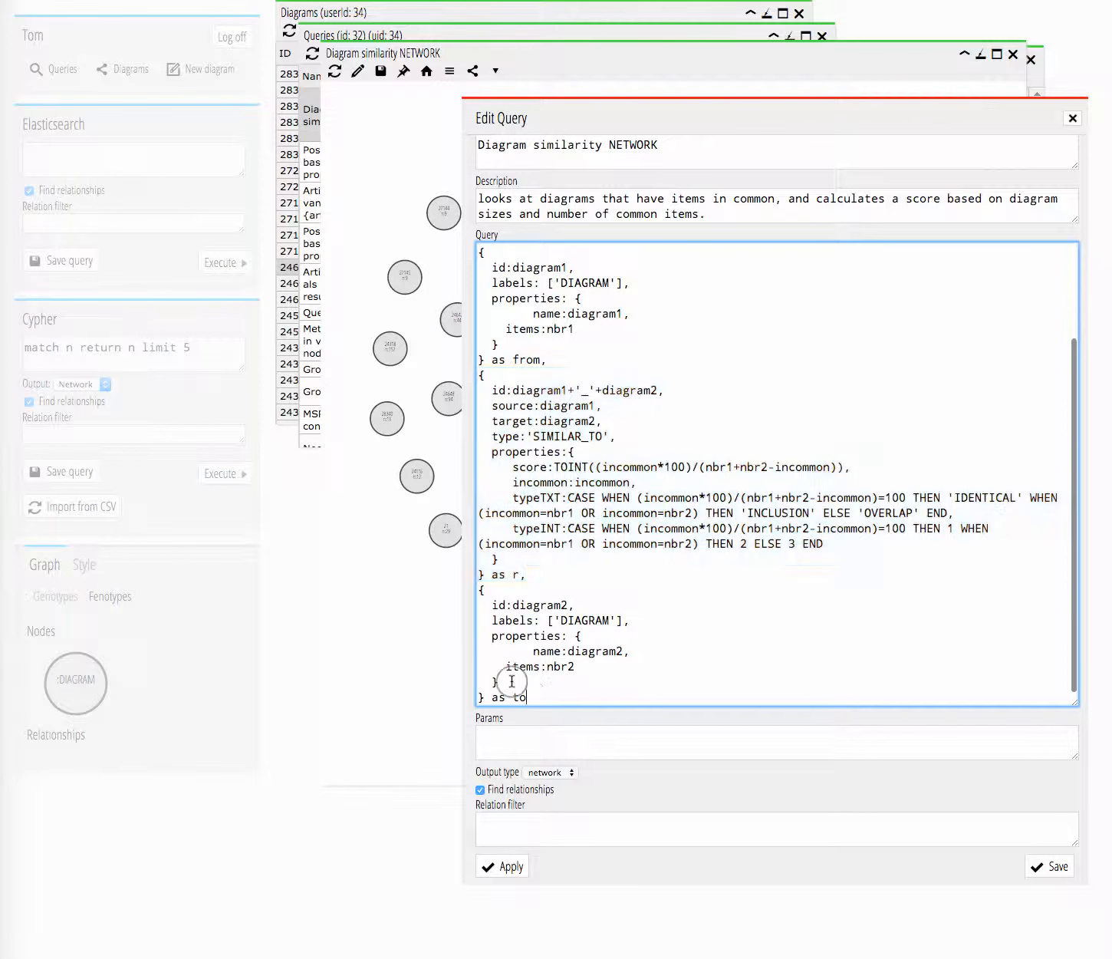
left_click_drag(513, 682, 477, 589)
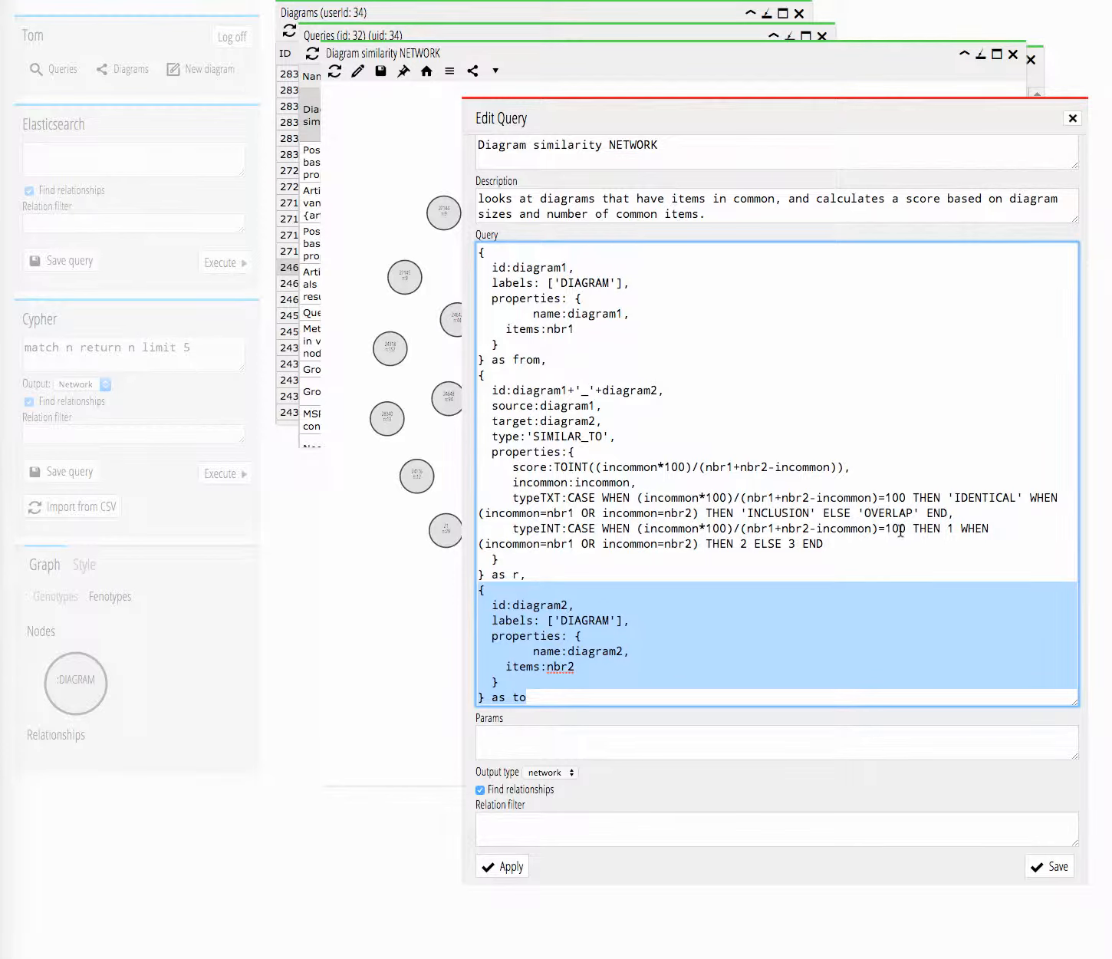
Examine how the query's typeTXT and typeINT cases correspond, and close the query editor without saving
double_click(949, 528)
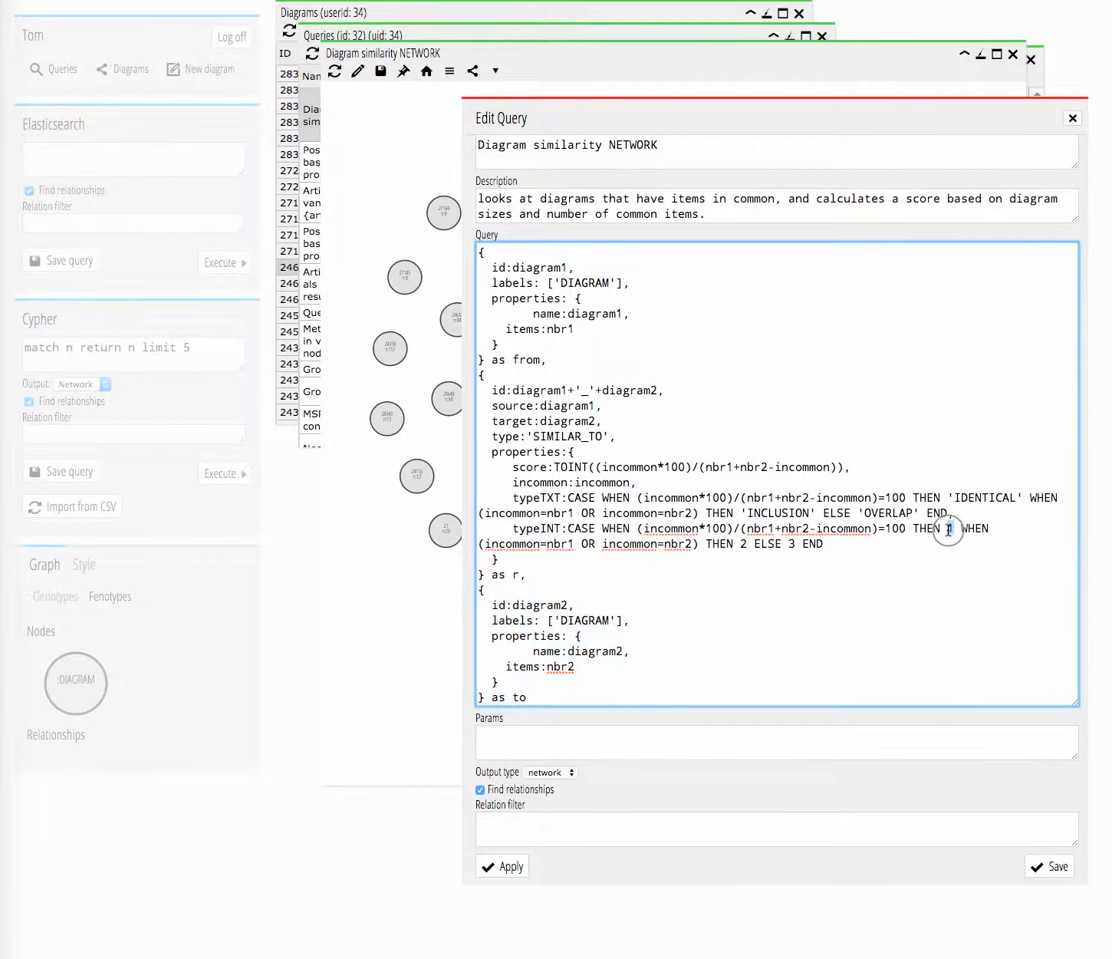
left_click(982, 497)
left_click_drag(982, 497, 961, 497)
left_click_drag(743, 545, 737, 544)
left_click_drag(514, 531, 558, 529)
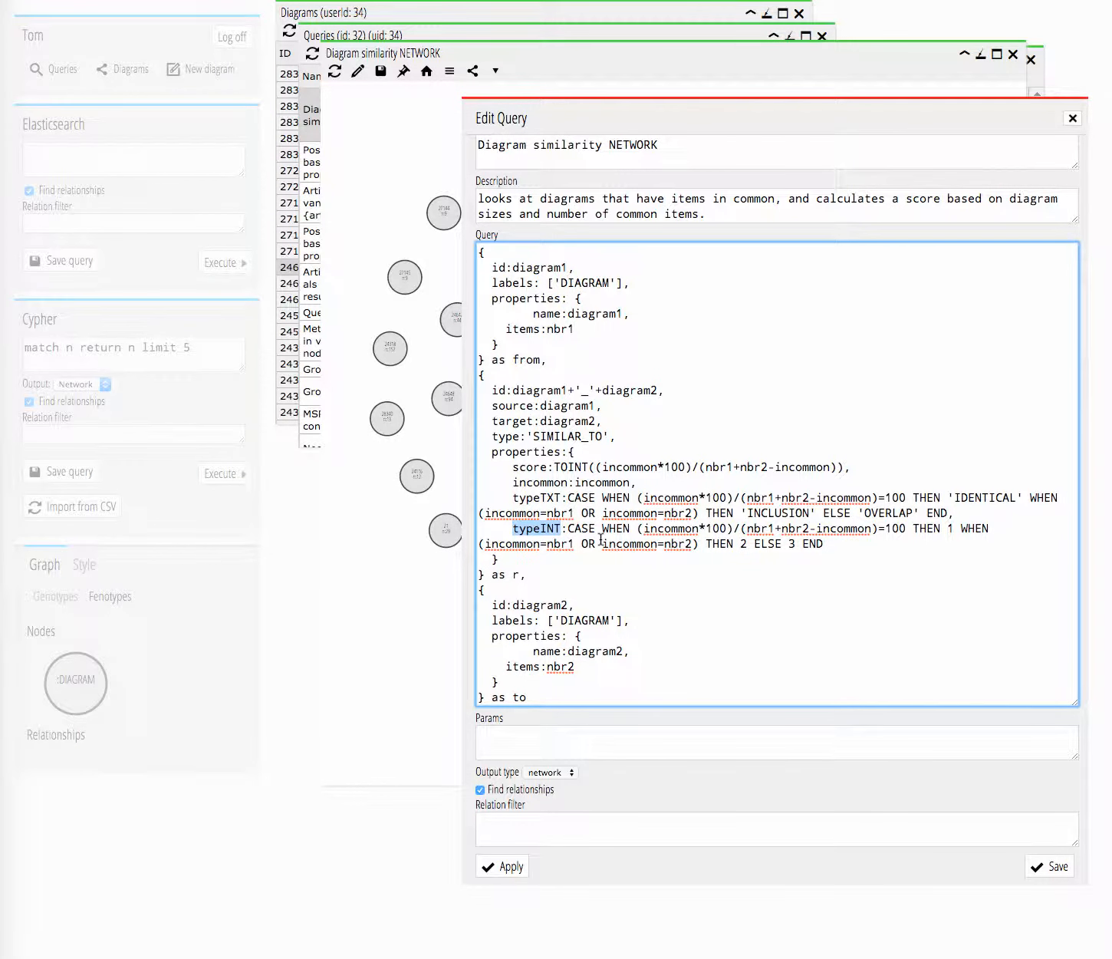
left_click_drag(788, 543, 798, 545)
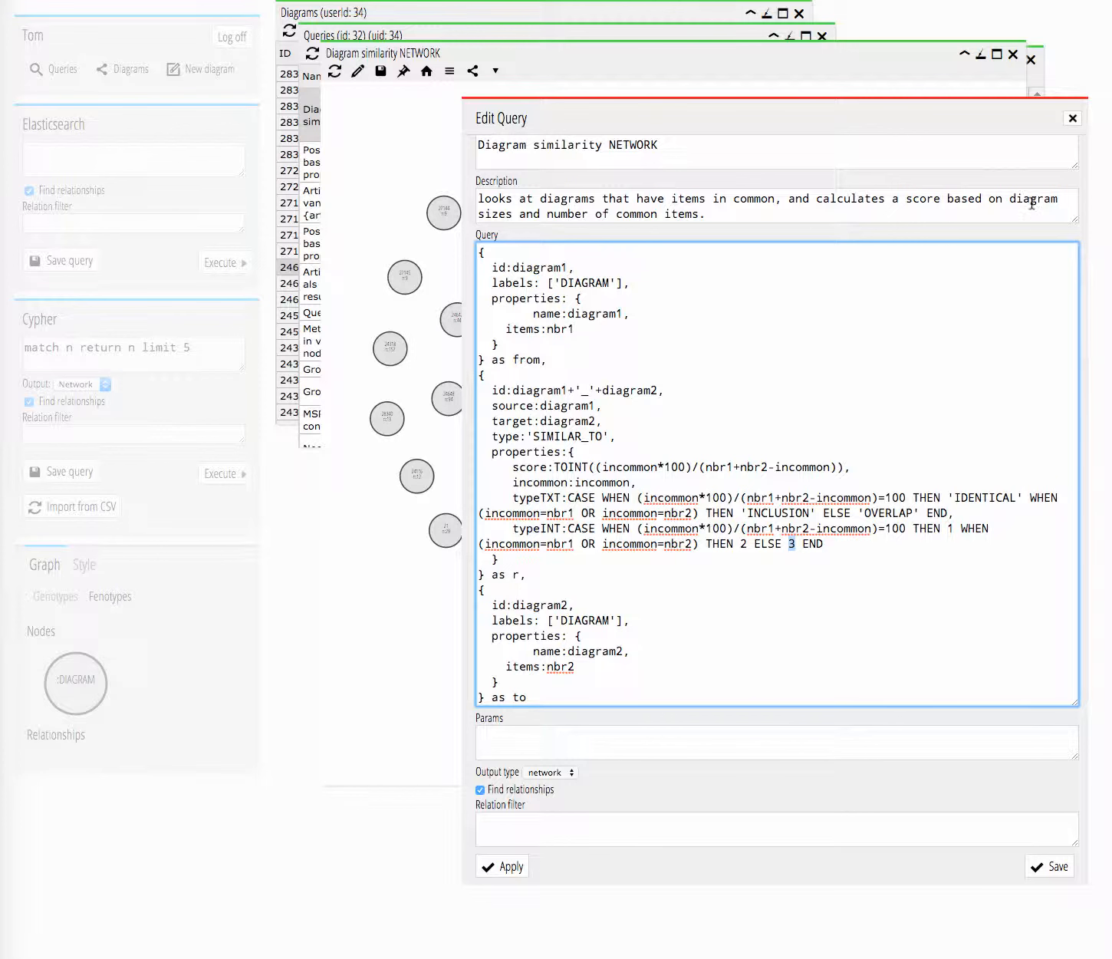
left_click(1072, 121)
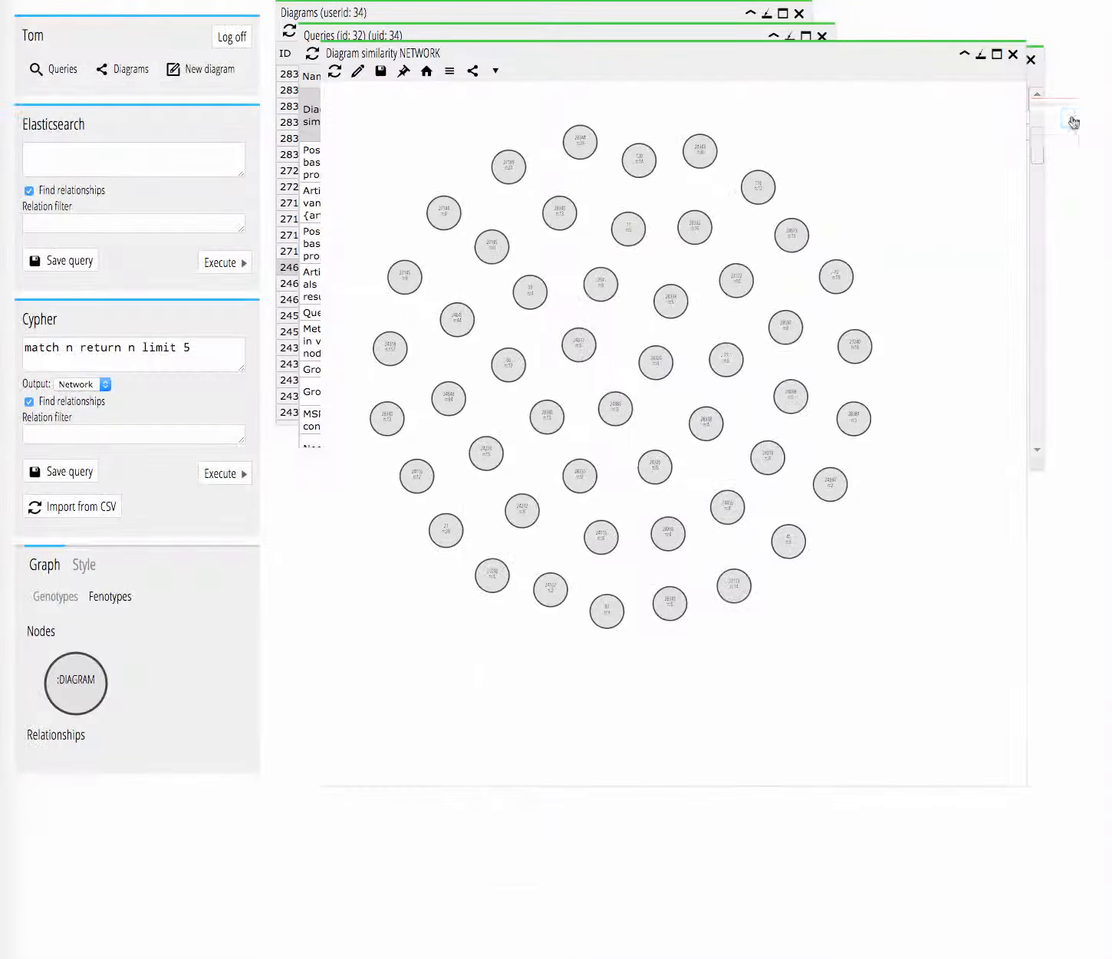
Maximize the Diagram similarity NETWORK window and enable the rel:SIMILAR_TO[typeINT=1] filter to inspect the identical diagrams
left_click(998, 56)
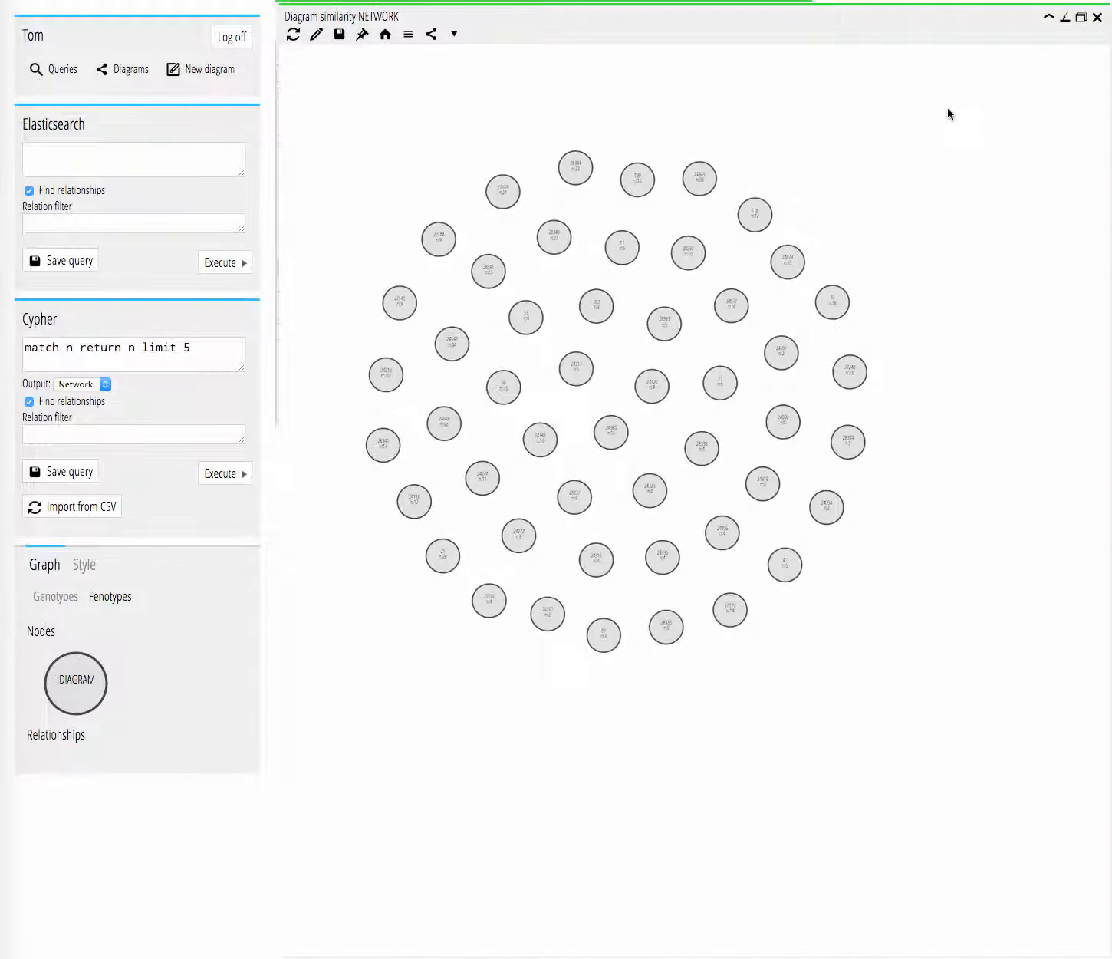
left_click(409, 35)
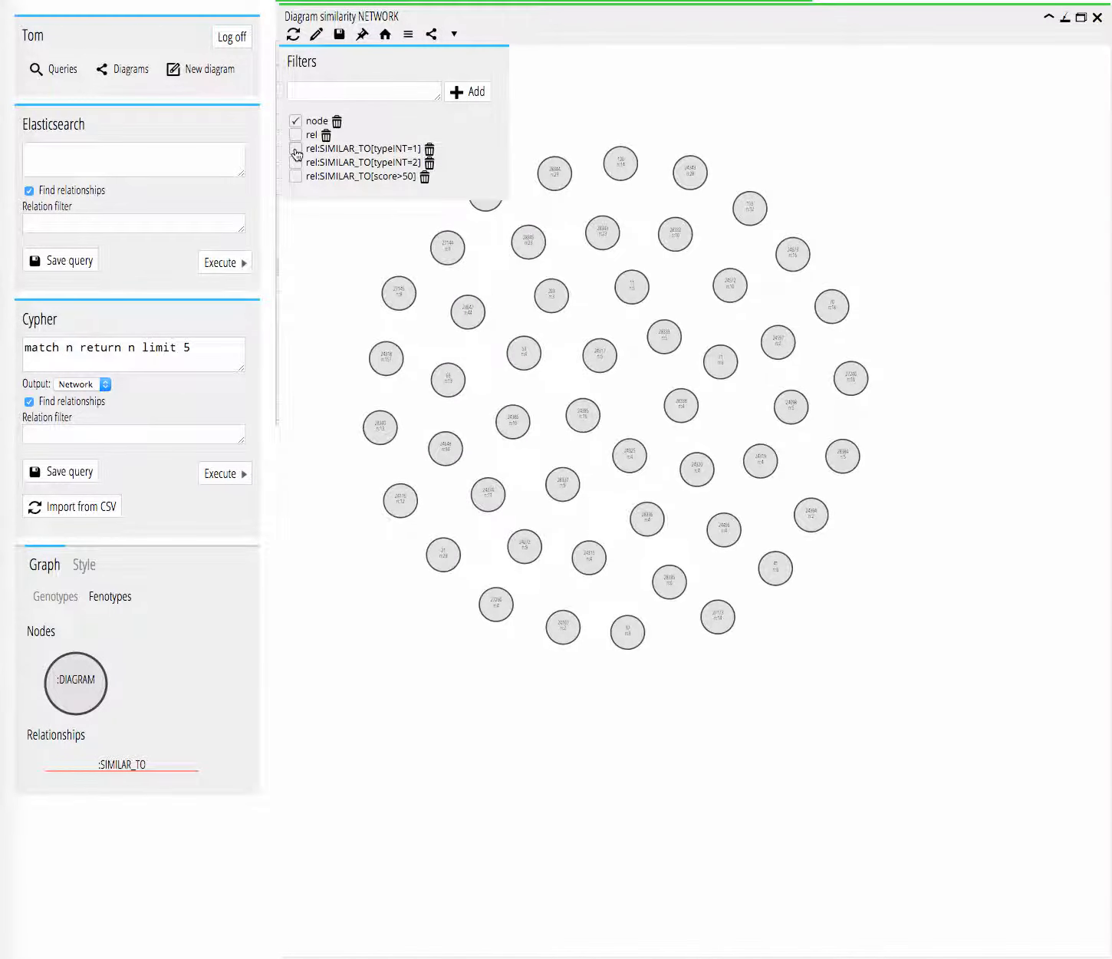
scroll(635, 328, "up", 5)
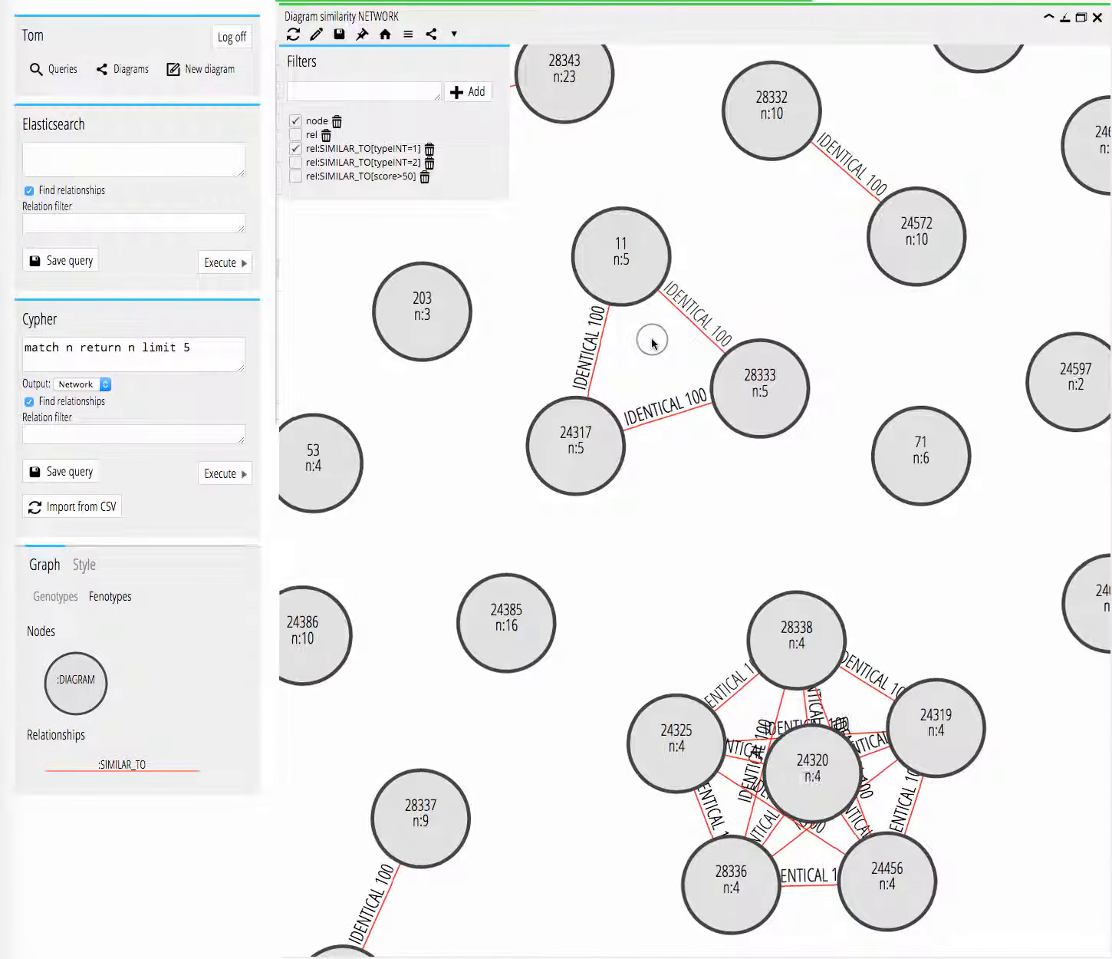
left_click_drag(651, 341, 687, 331)
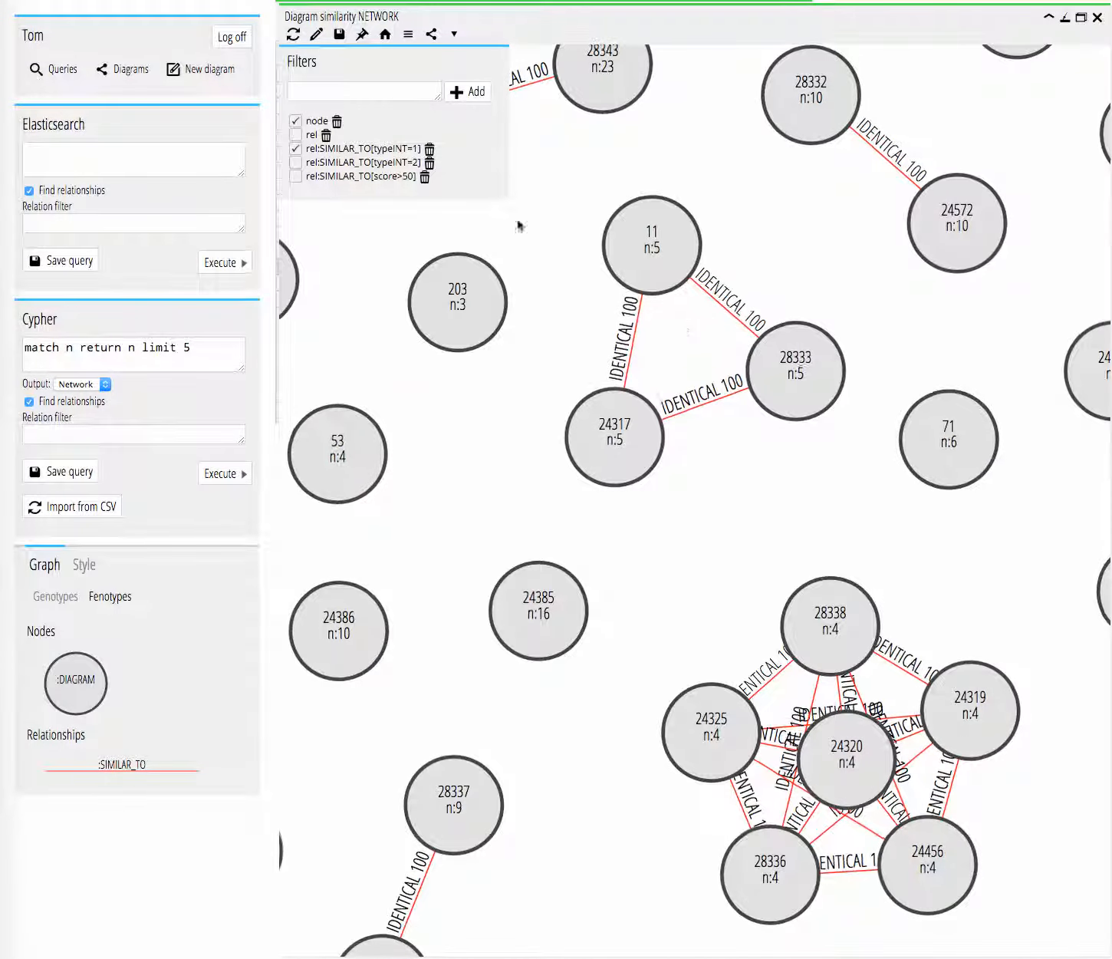
left_click(383, 37)
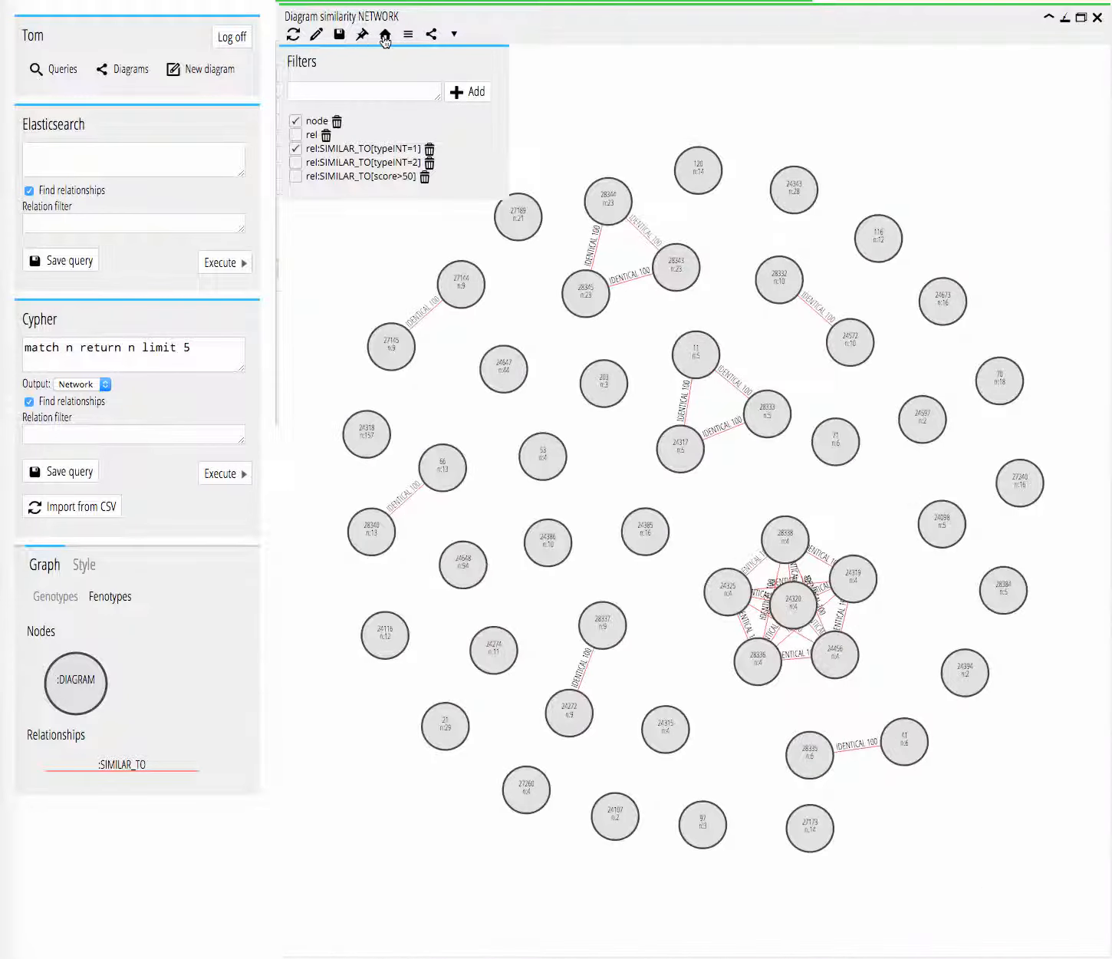
Replace the typeINT=1 filter with typeINT=2 to inspect the inclusion relationships, and re-enable typeINT=1 alongside it
left_click(296, 149)
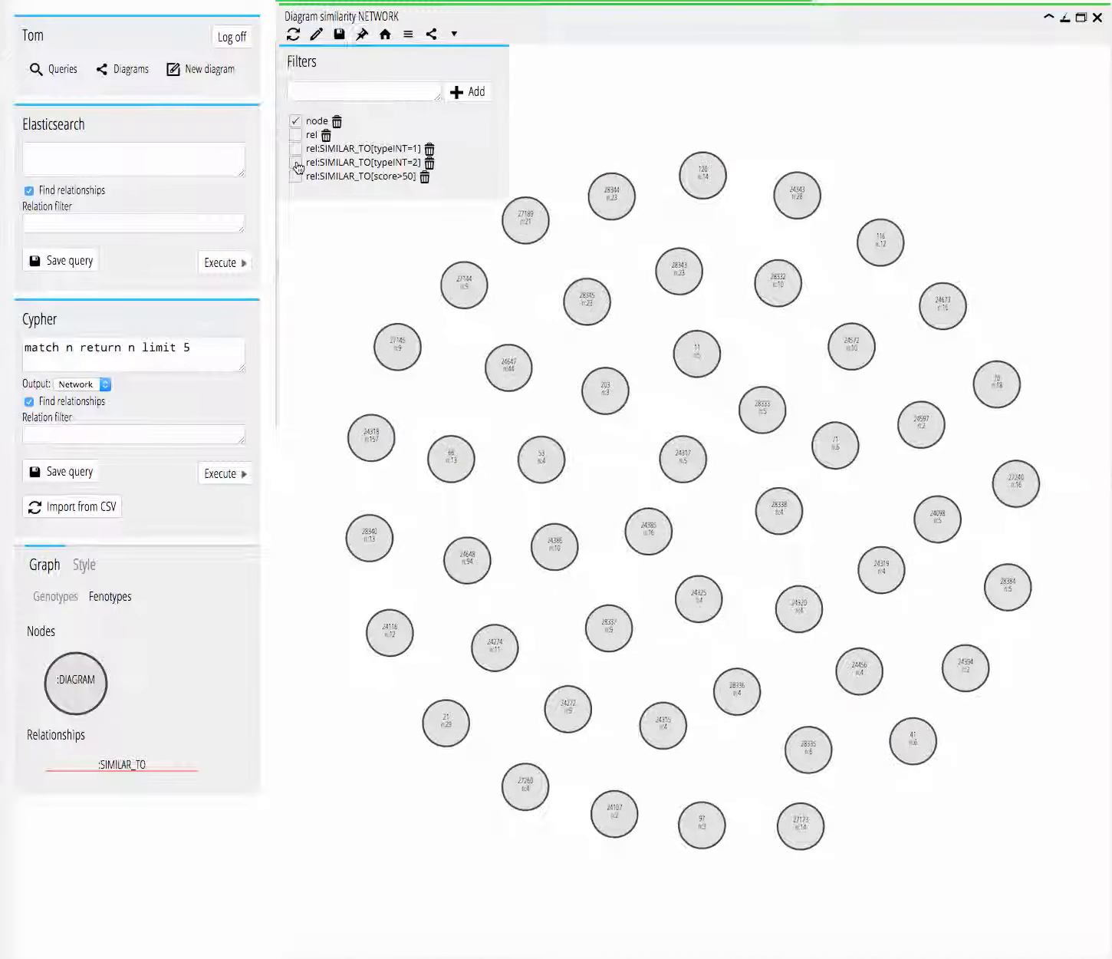
left_click(296, 162)
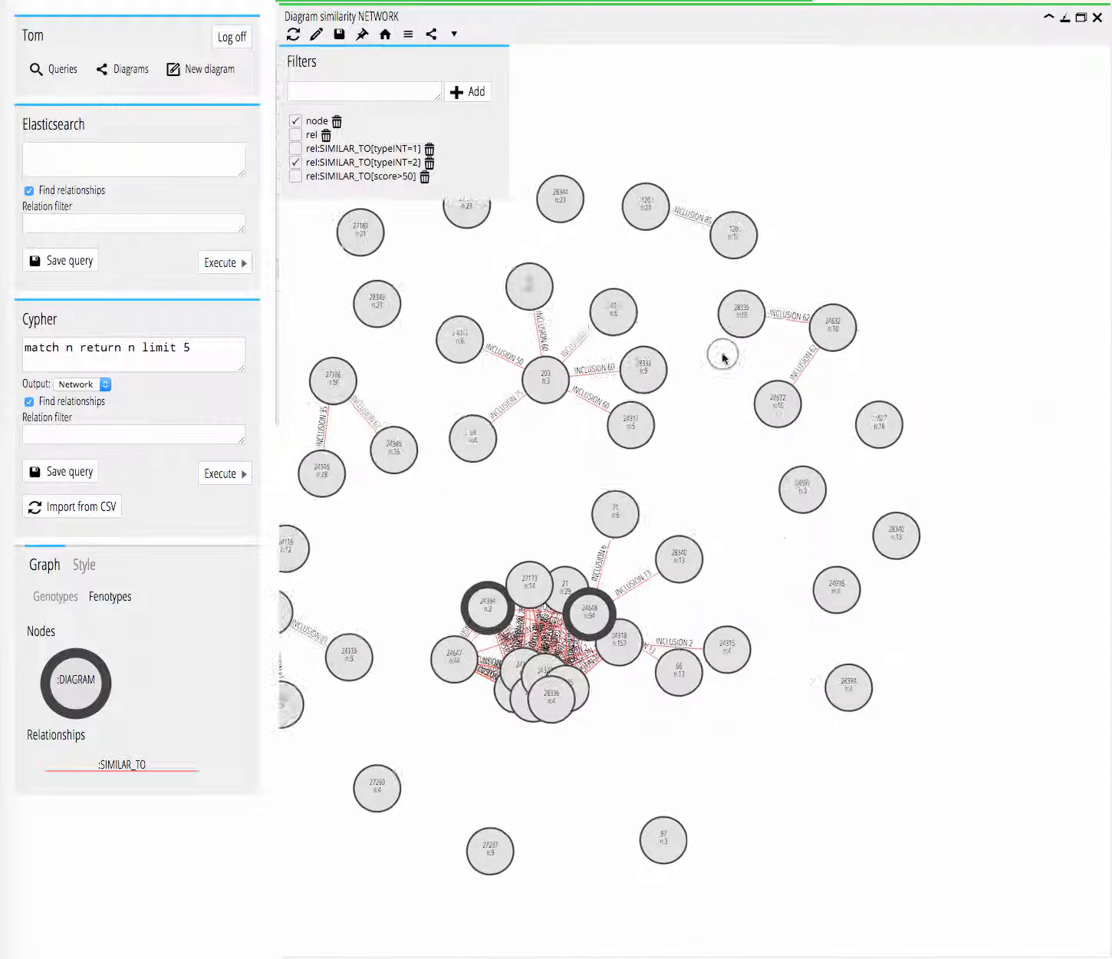
scroll(732, 351, "up", 5)
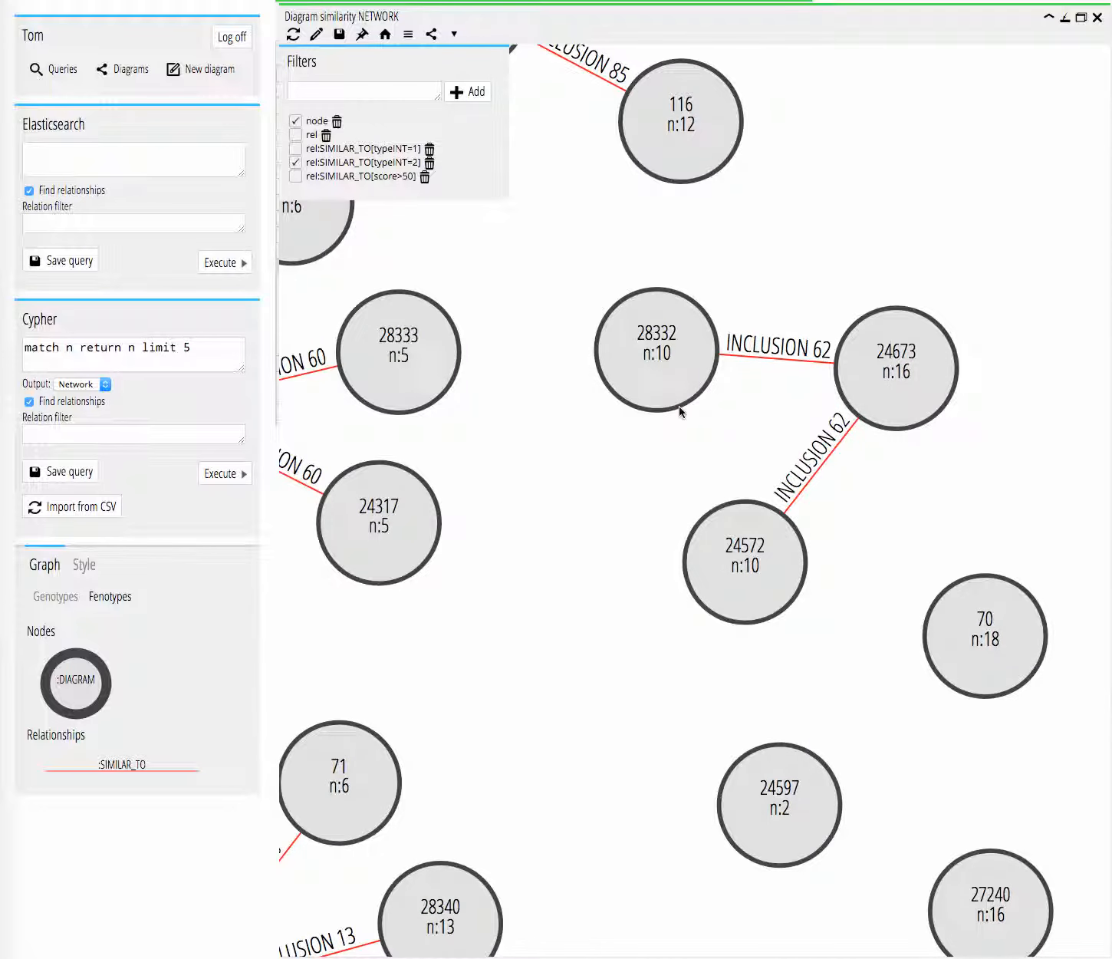
left_click(297, 150)
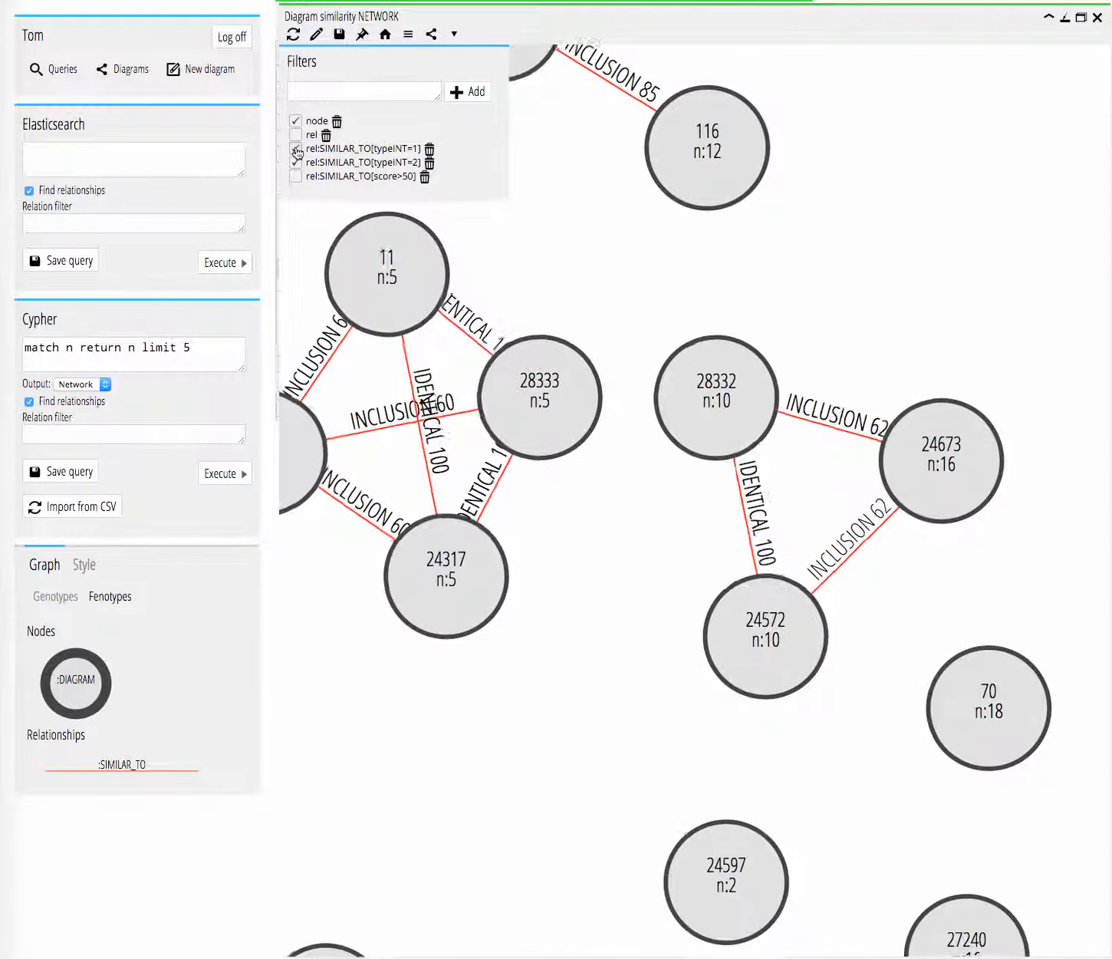
Disable both typeINT filters and enable the rel:SIMILAR_TO[score>50] filter on the whole network
left_click(296, 149)
left_click(296, 163)
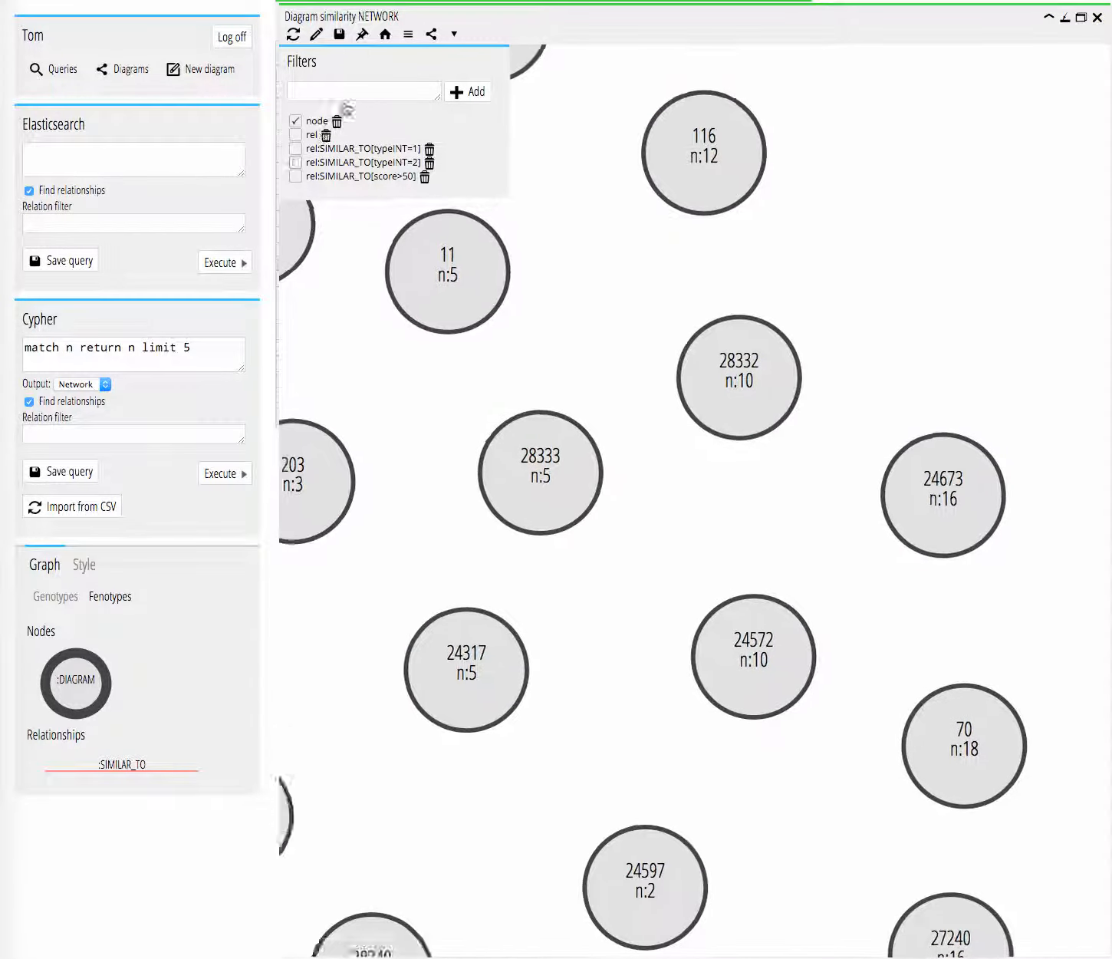
left_click(385, 35)
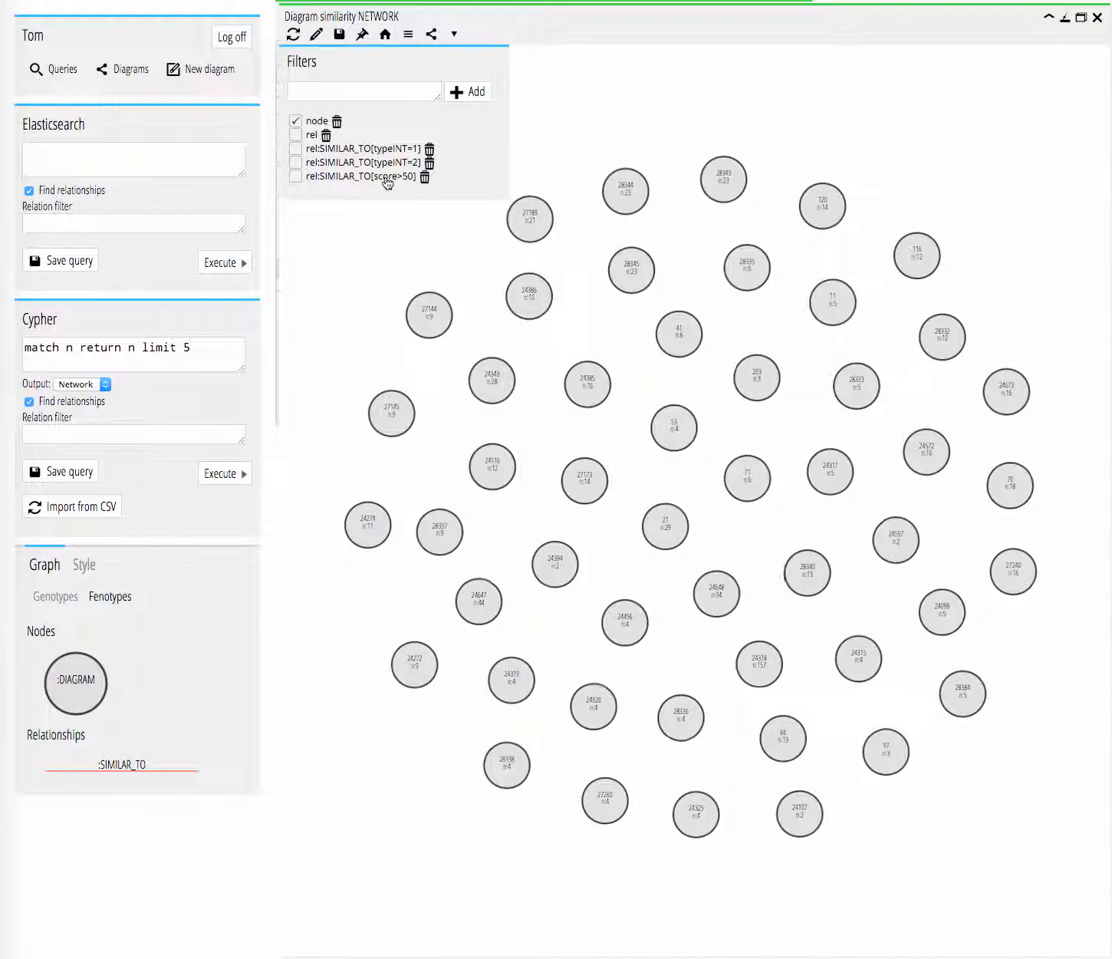
left_click(296, 179)
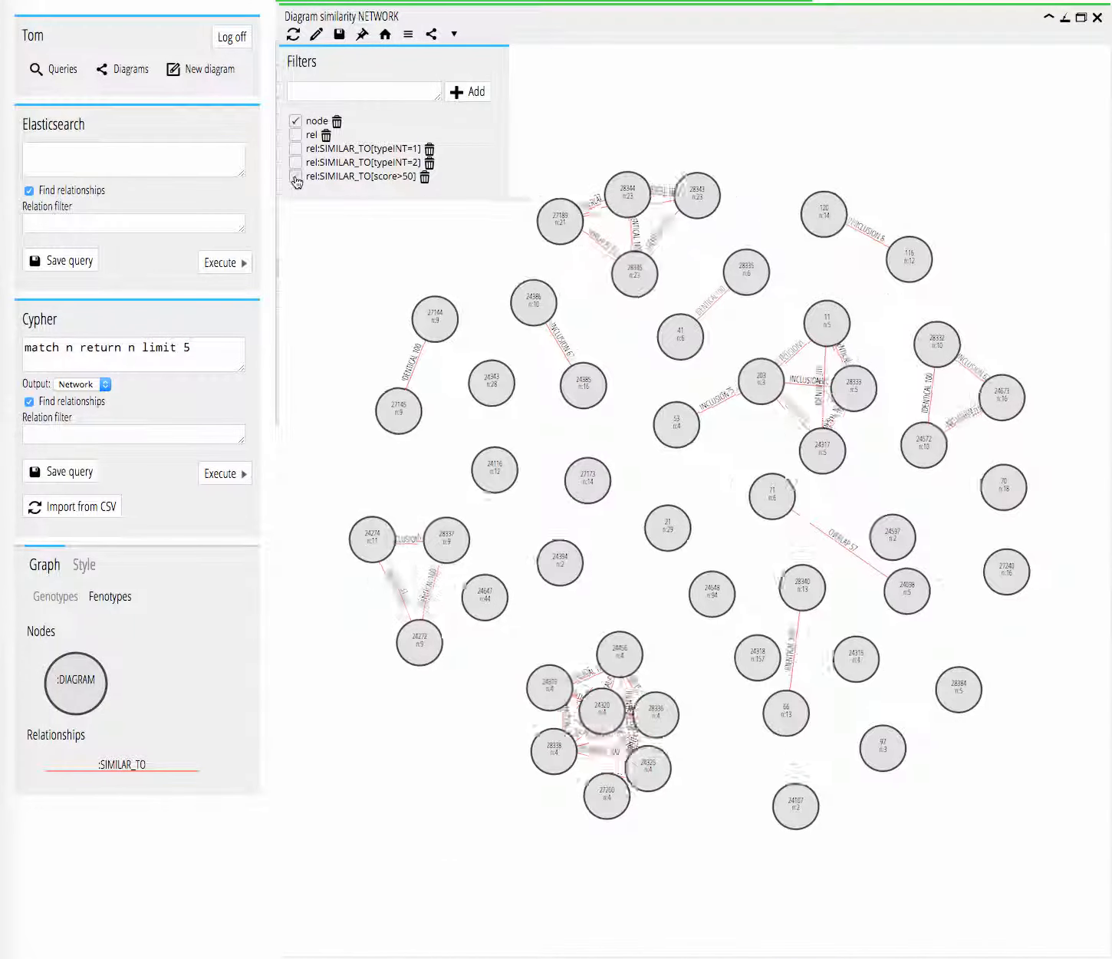